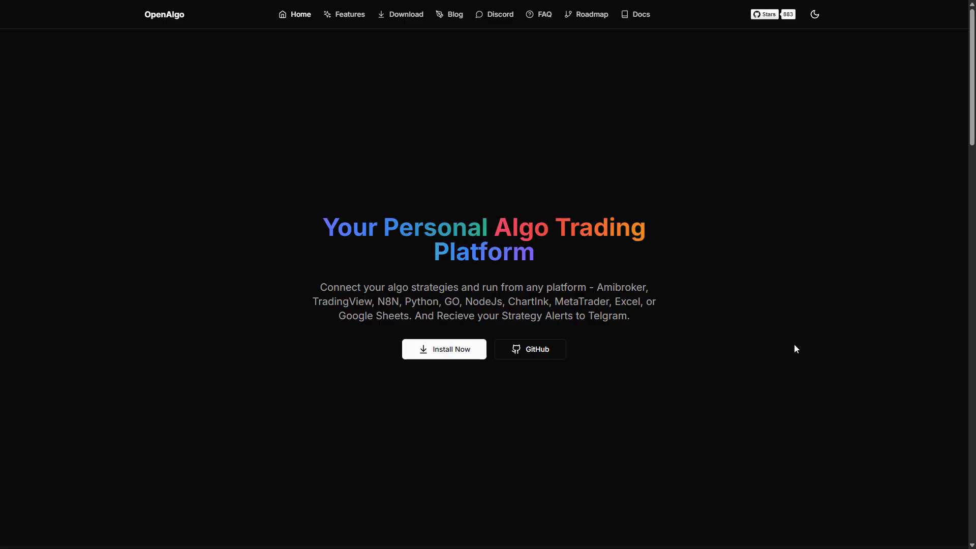
- Leave full screen, open OpenAlgo Docs' Amibroker Plugin setup guide and scroll to Installation Steps
key(F11)
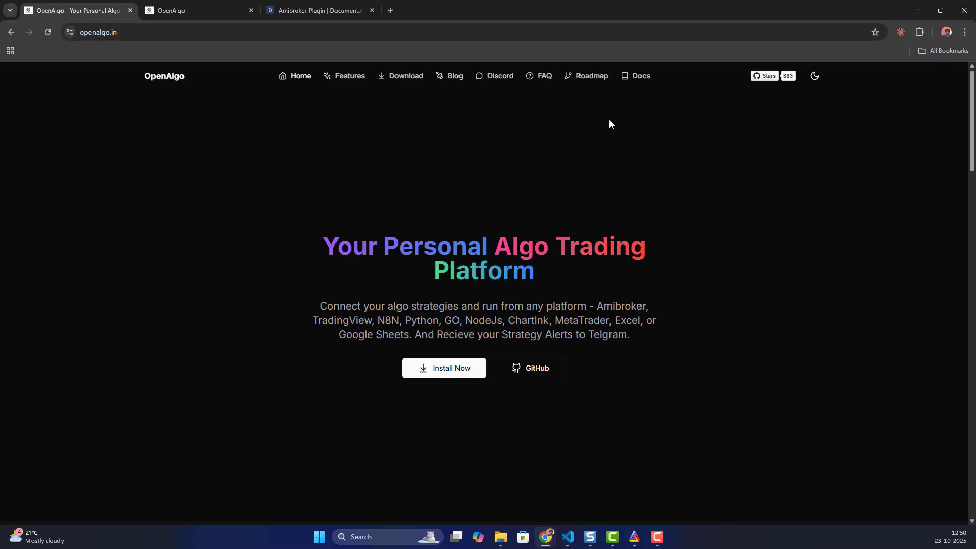
click(311, 11)
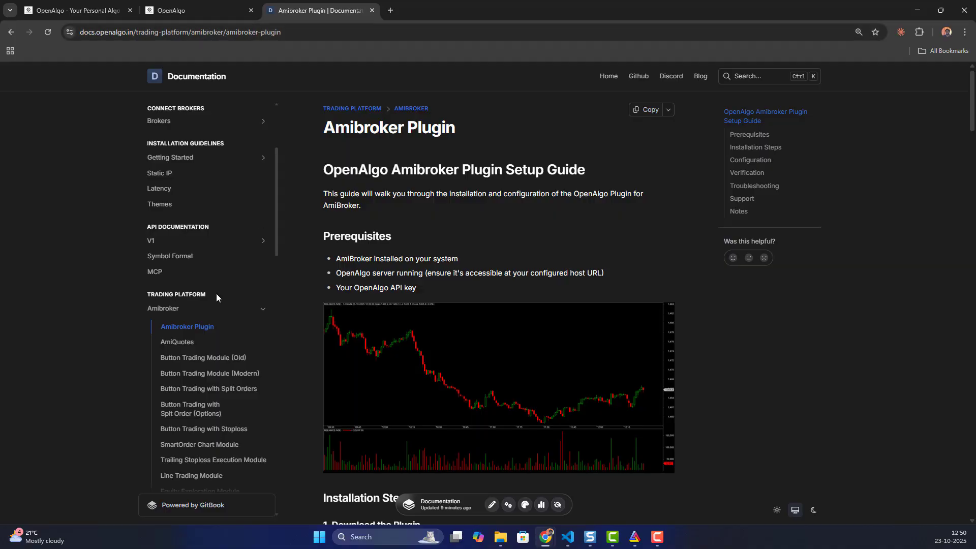
click(165, 312)
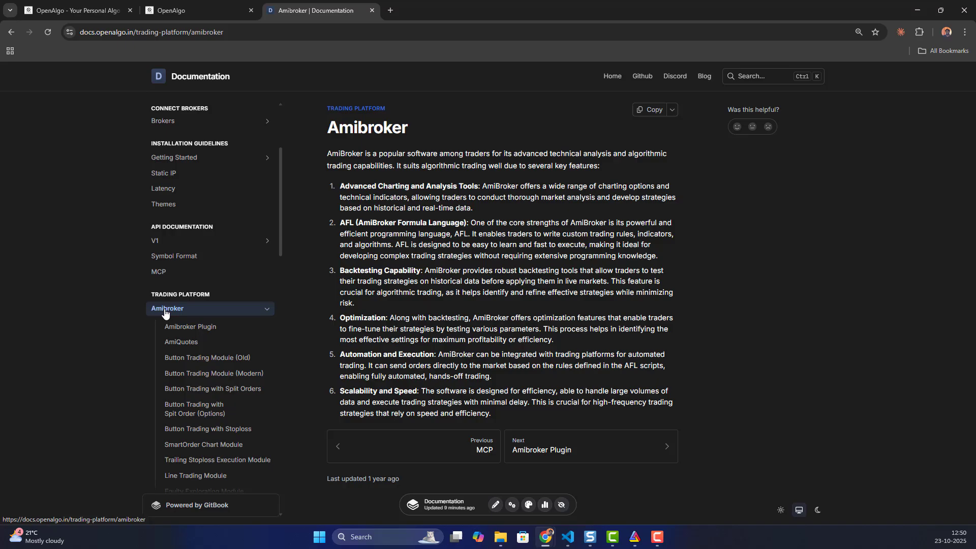
click(191, 333)
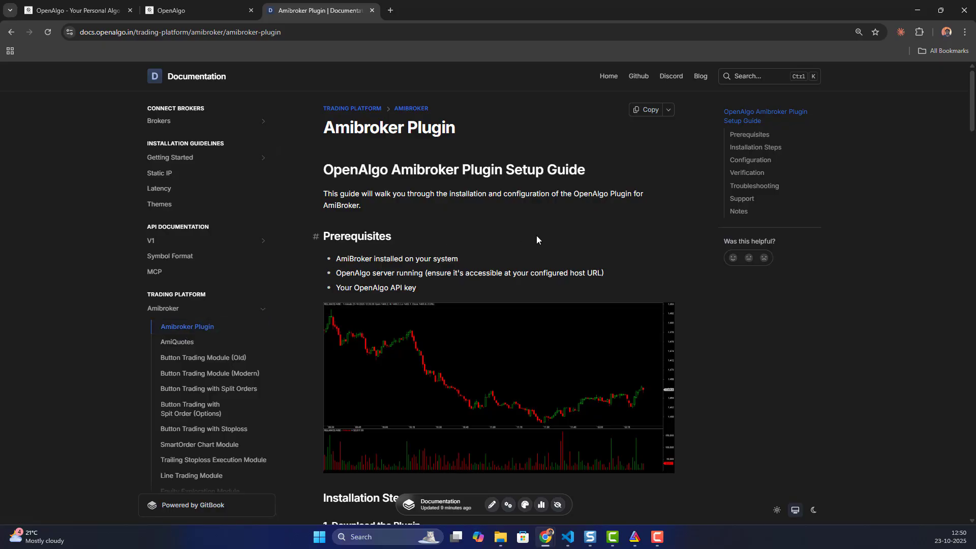
scroll(536, 235, down, 5)
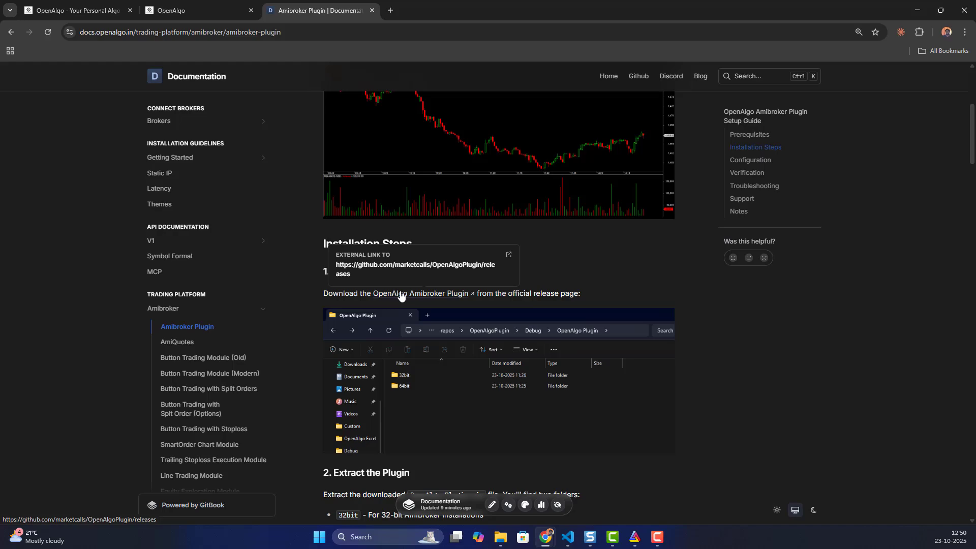
- Download OpenAlgo.Plugin.zip (151 KB) from the OpenAlgoPlugin v1.0.0 release assets
click(400, 295)
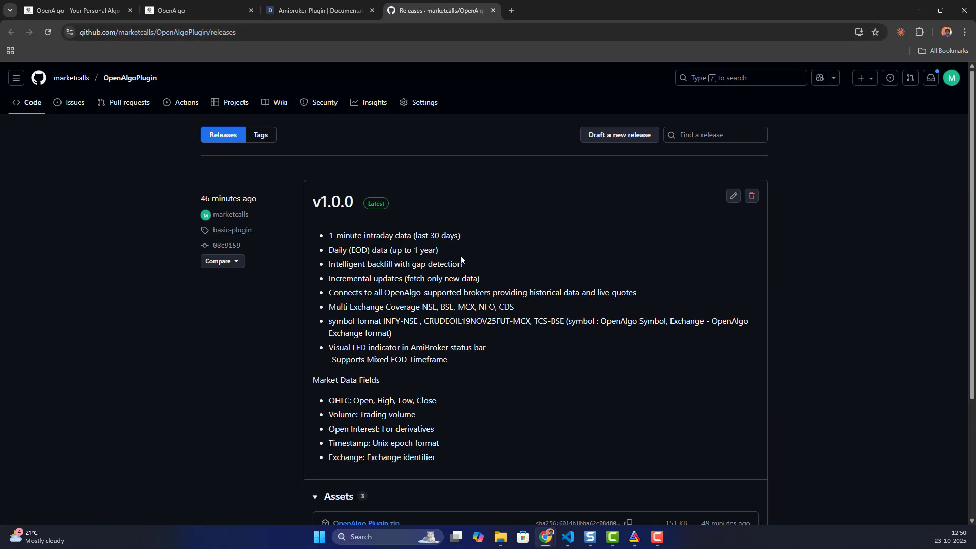
scroll(459, 255, down, 3)
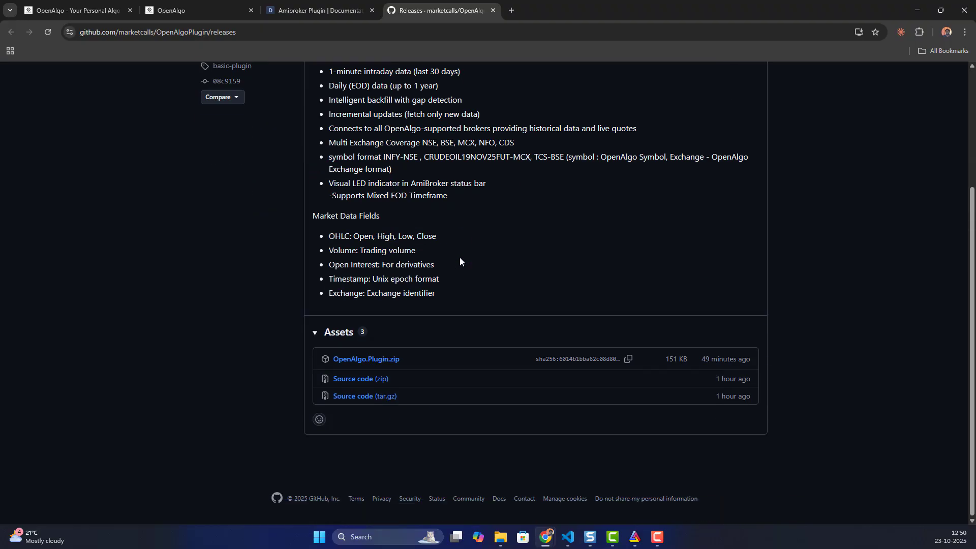
click(346, 361)
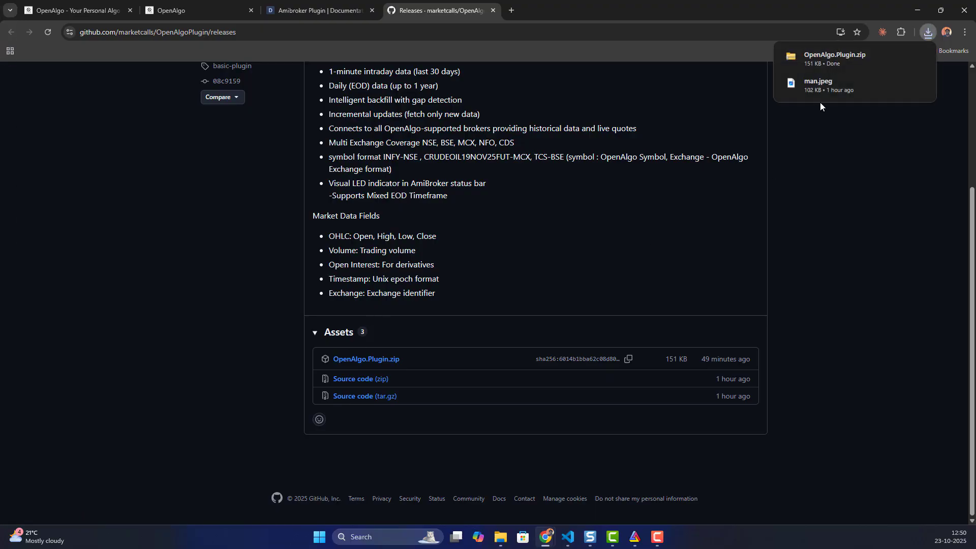
- Open the OpenAlgo Plugin desktop folder with its 32bit and 64bit folders, then return to AmiBroker
click(913, 10)
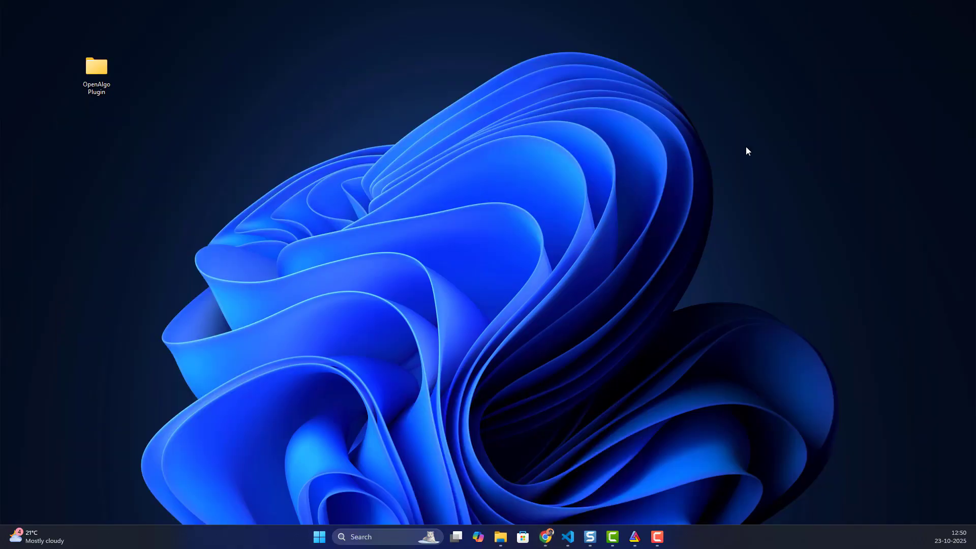
double_click(99, 69)
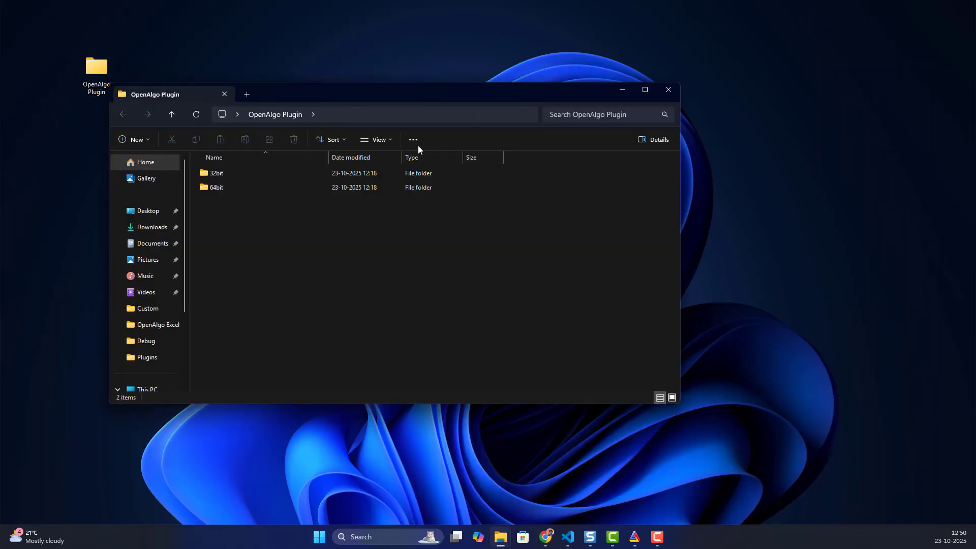
drag(298, 92, 424, 97)
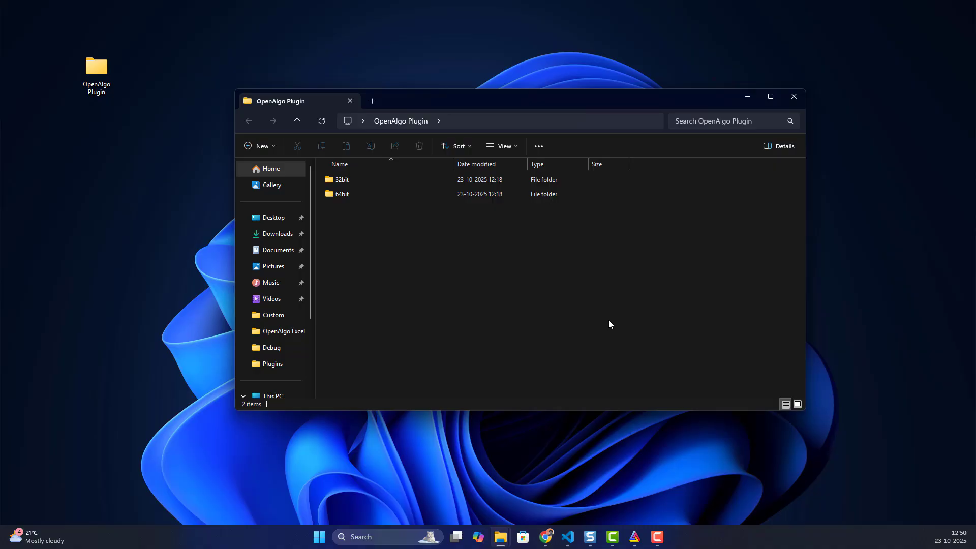
click(634, 536)
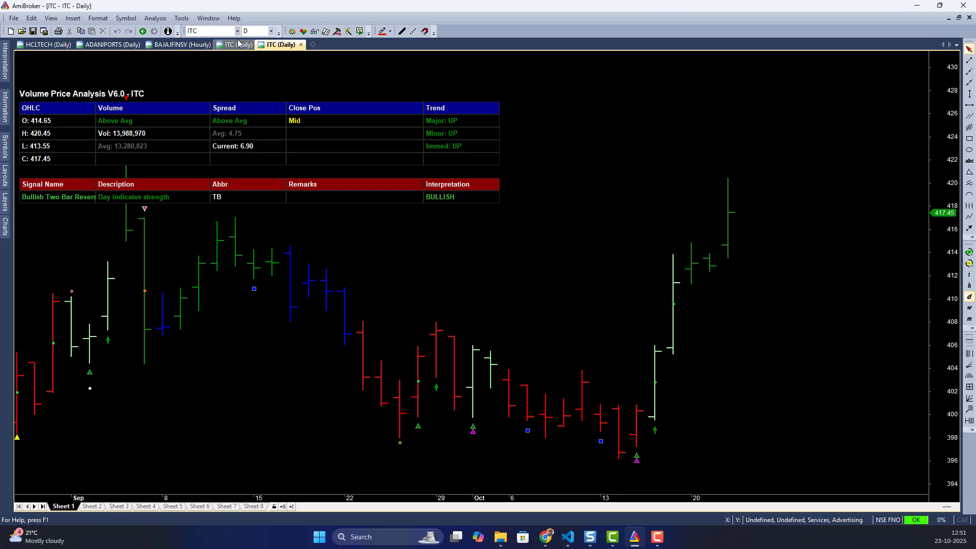
click(234, 19)
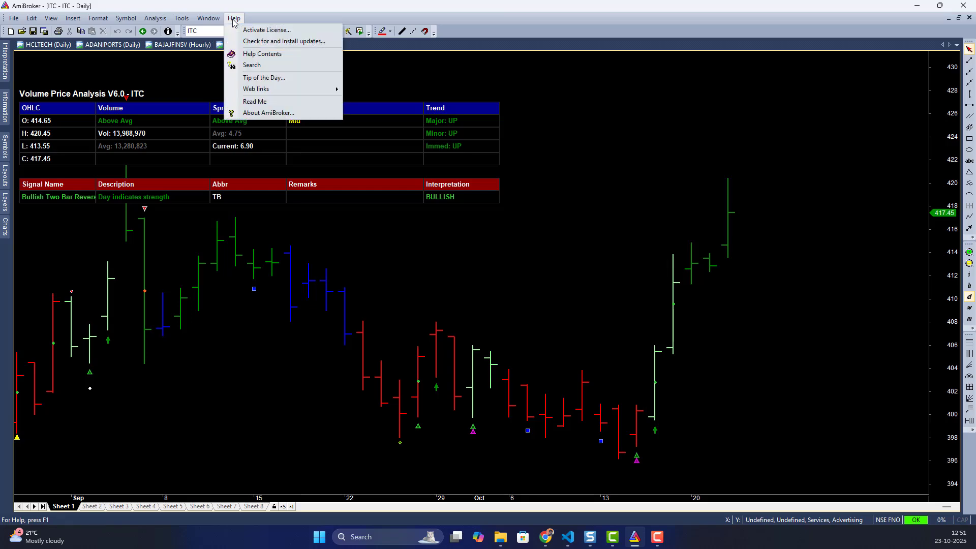
click(257, 112)
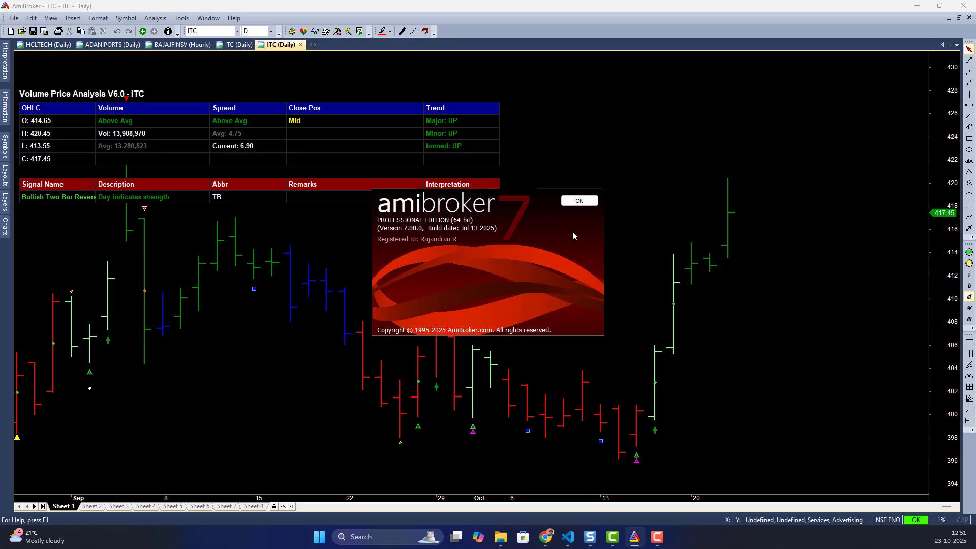
click(578, 201)
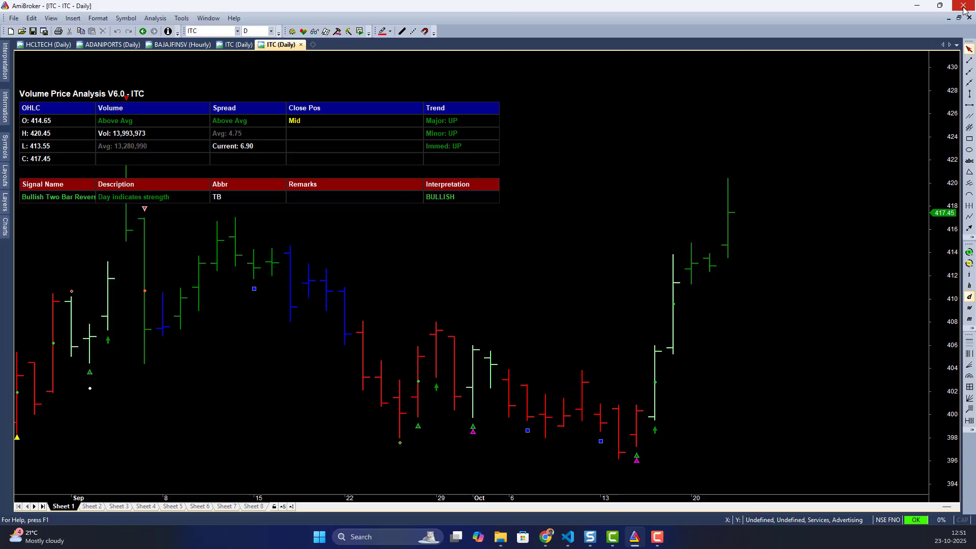
- Quit AmiBroker and copy OpenAlgo.dll from the 64bit plugin folder
click(963, 7)
key(Return)
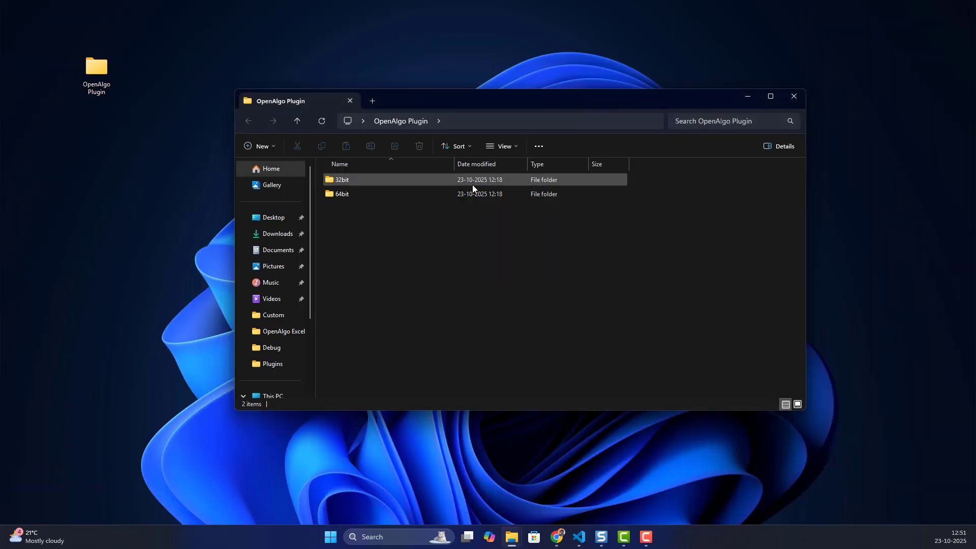
double_click(339, 193)
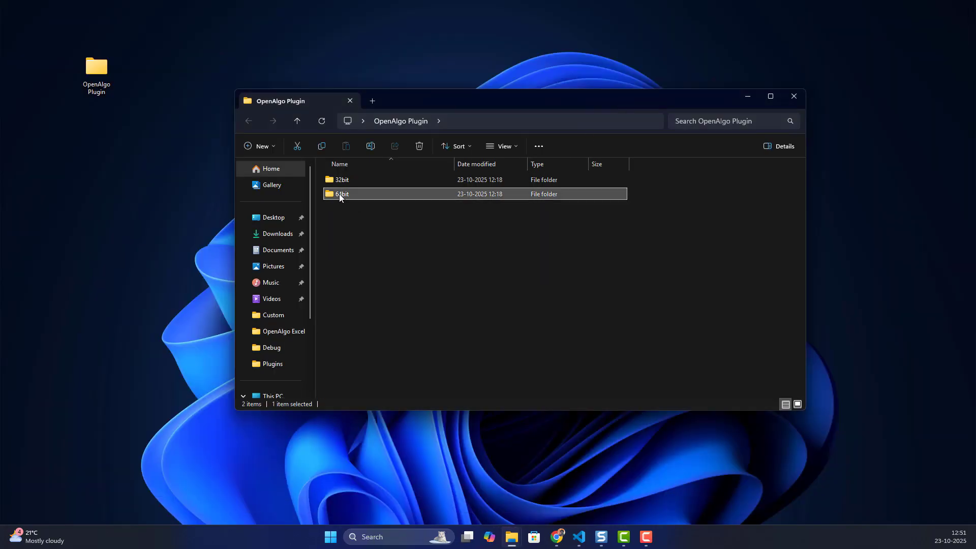
right_click(346, 181)
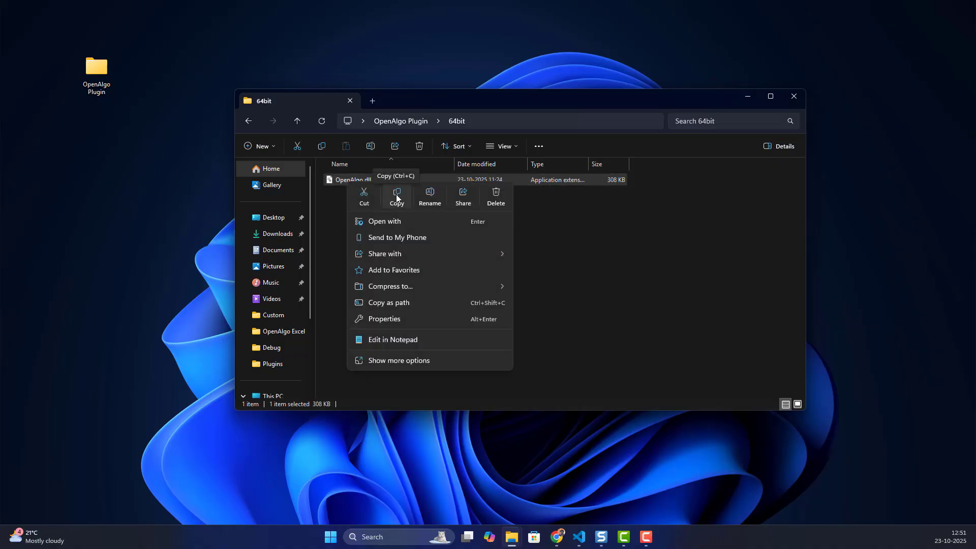
click(396, 197)
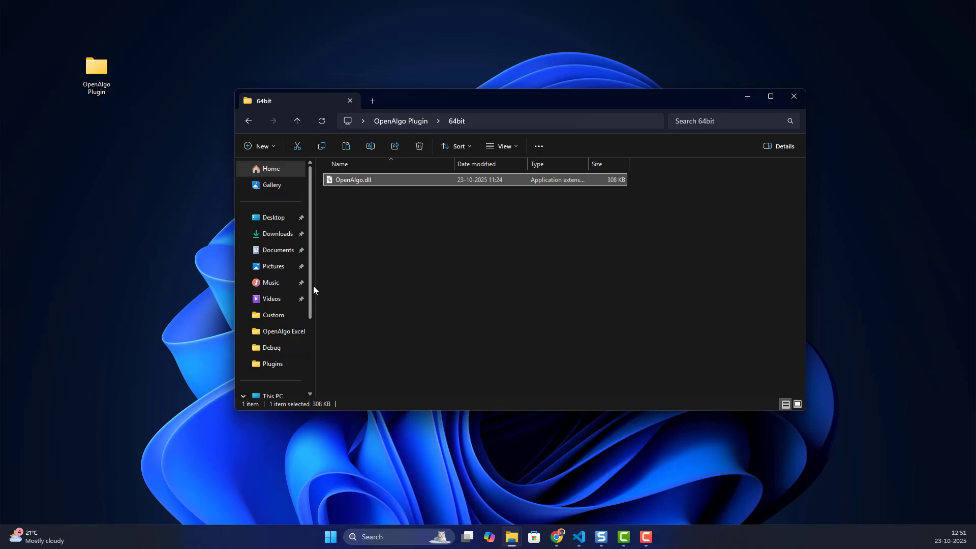
- Paste OpenAlgo.dll into C:\Program Files\AmiBroker\Plugins
drag(313, 286, 310, 329)
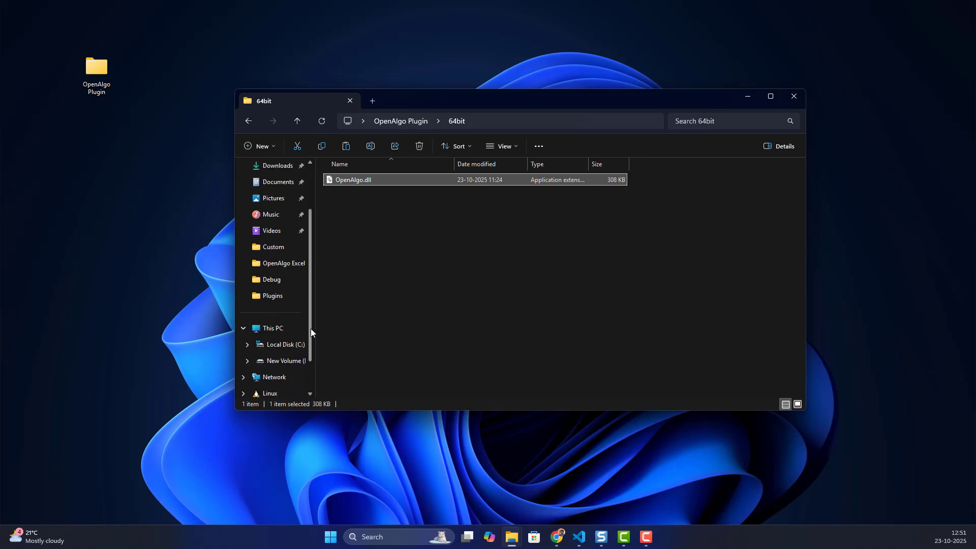
click(282, 345)
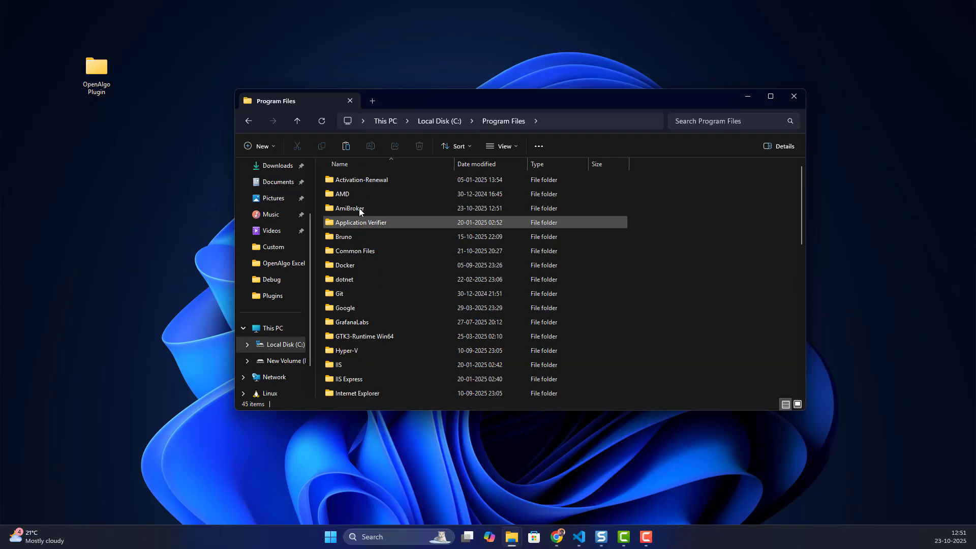
double_click(357, 208)
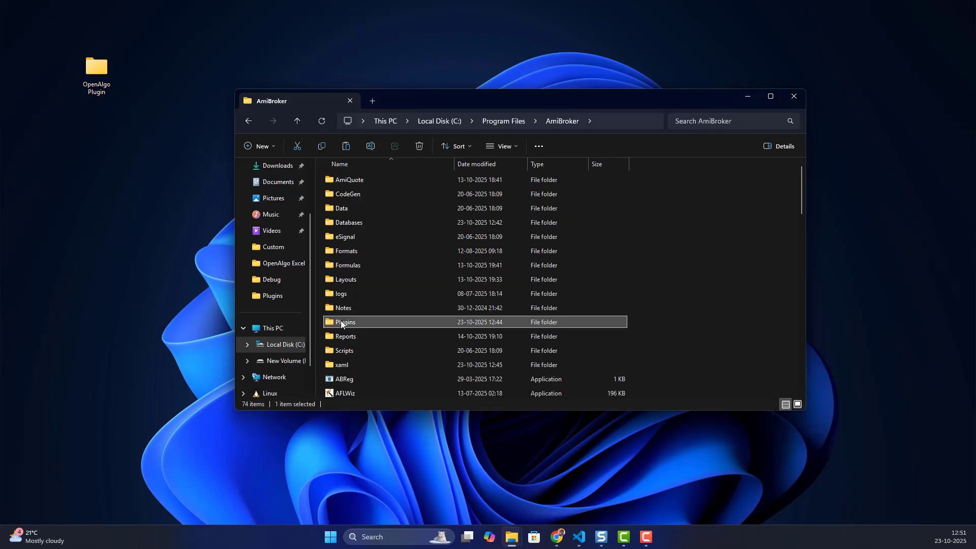
double_click(347, 322)
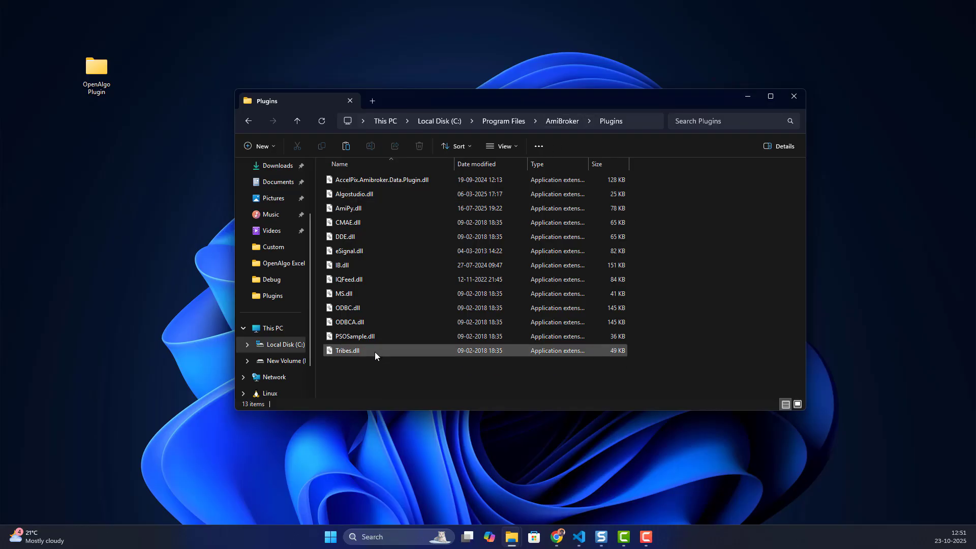
right_click(343, 371)
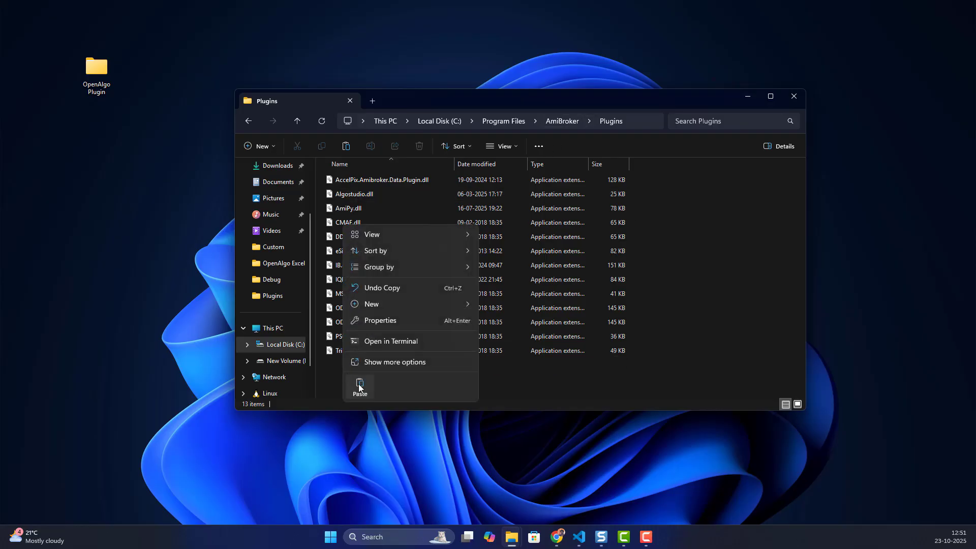
click(358, 383)
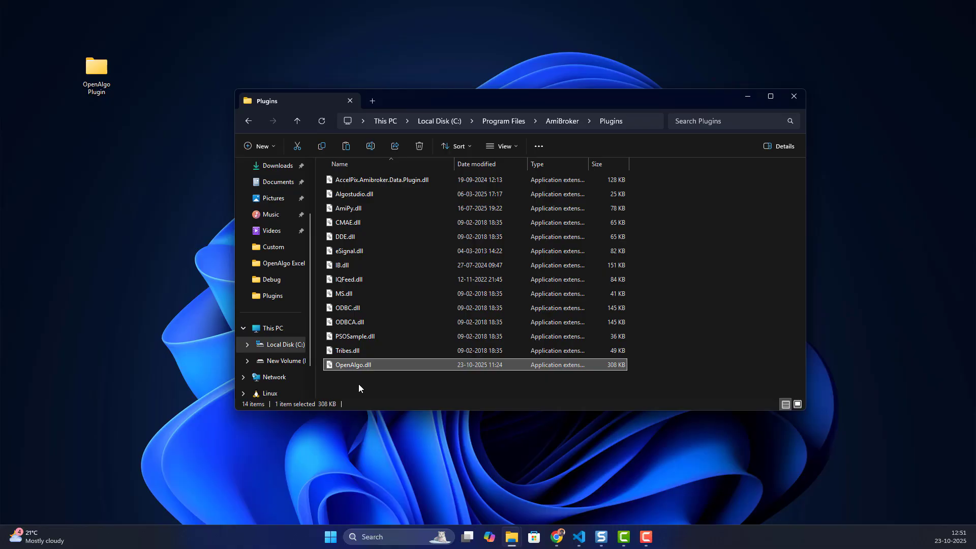
click(358, 384)
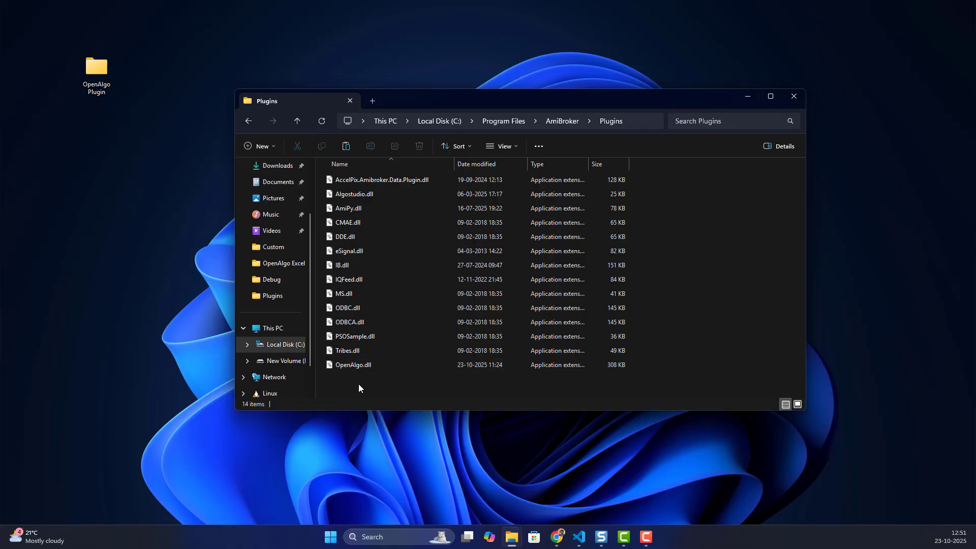
- Relaunch AmiBroker through a Windows search for 'ami' and accept the non-certified plugin warning
click(388, 536)
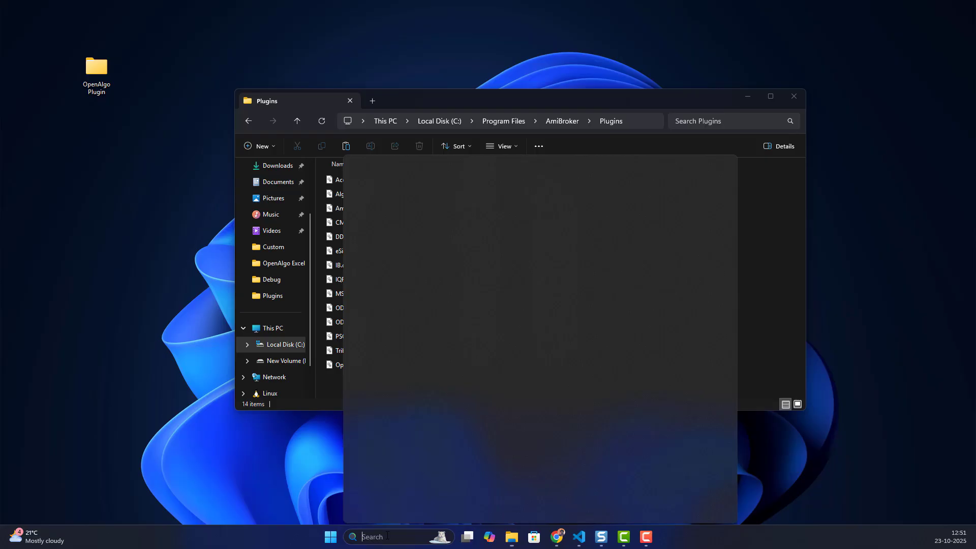
text(ami)
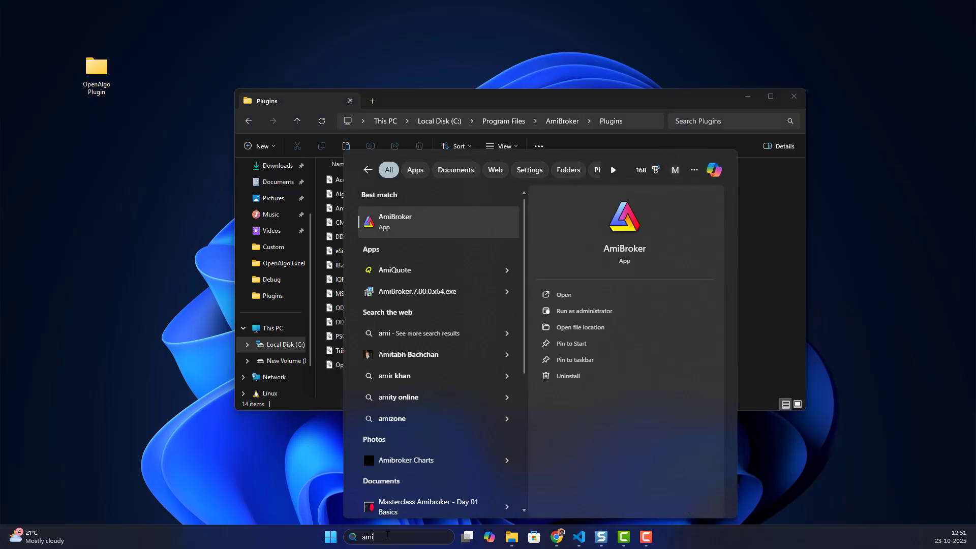
key(Return)
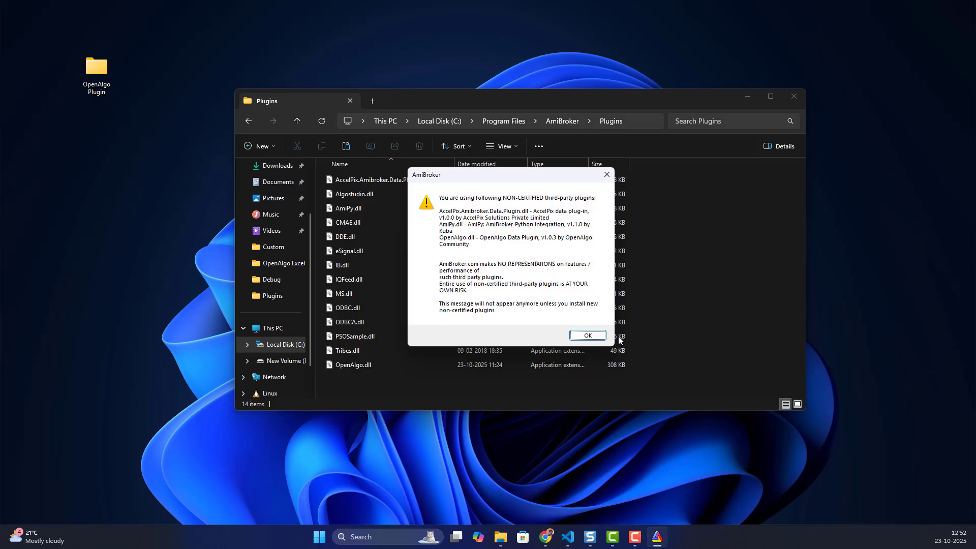
click(587, 336)
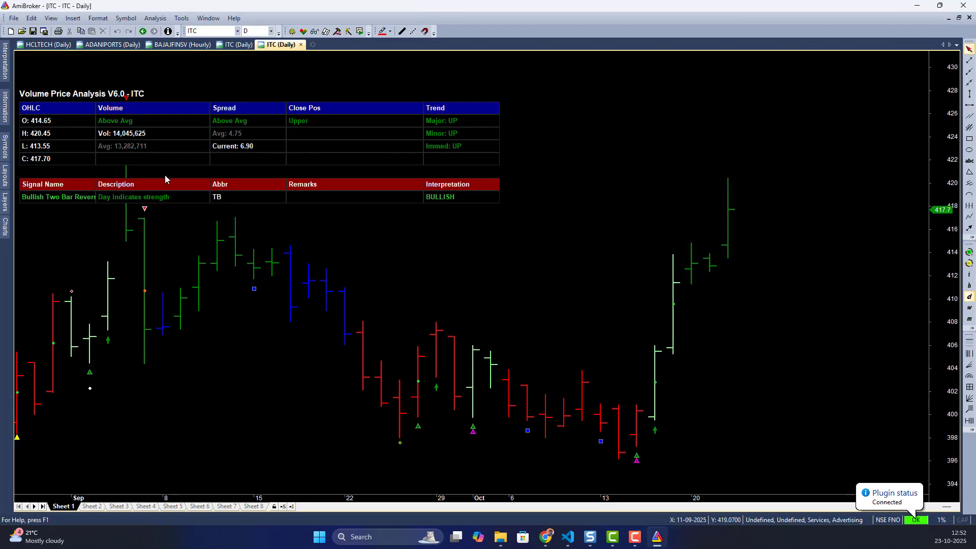
- Start a new database and change its folder name from MyNewData to OpenAlgoDB
click(14, 18)
mouse_move(36, 29)
click(145, 38)
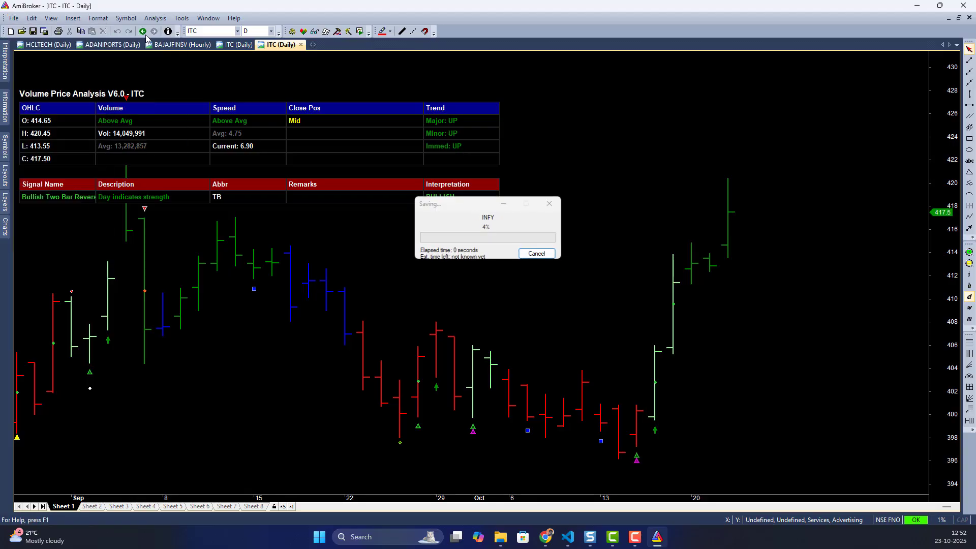
click(516, 215)
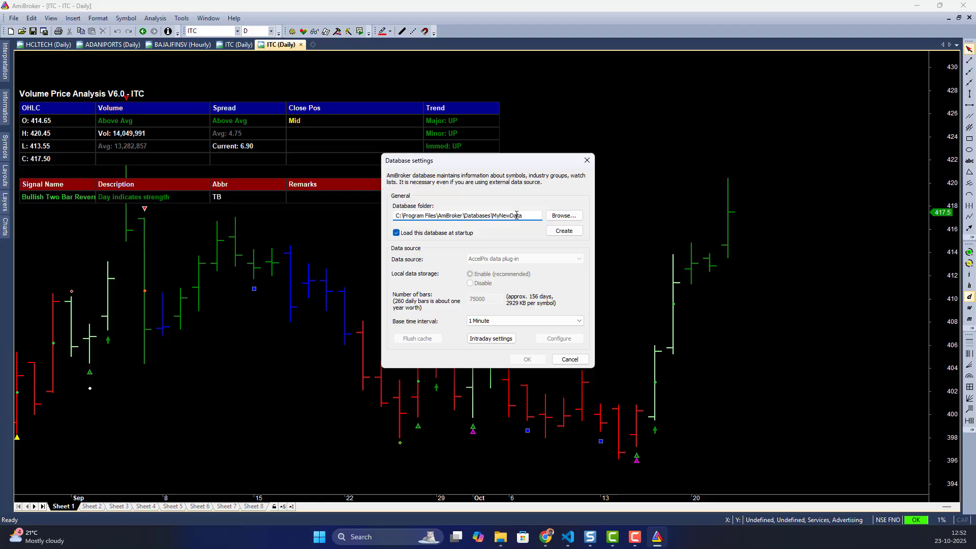
double_click(516, 215)
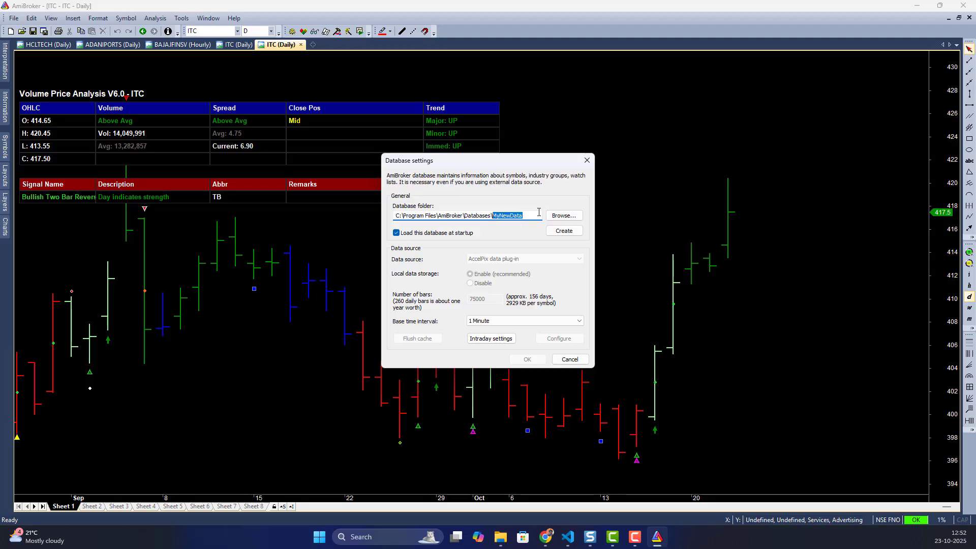
text(OpenAlgoDB)
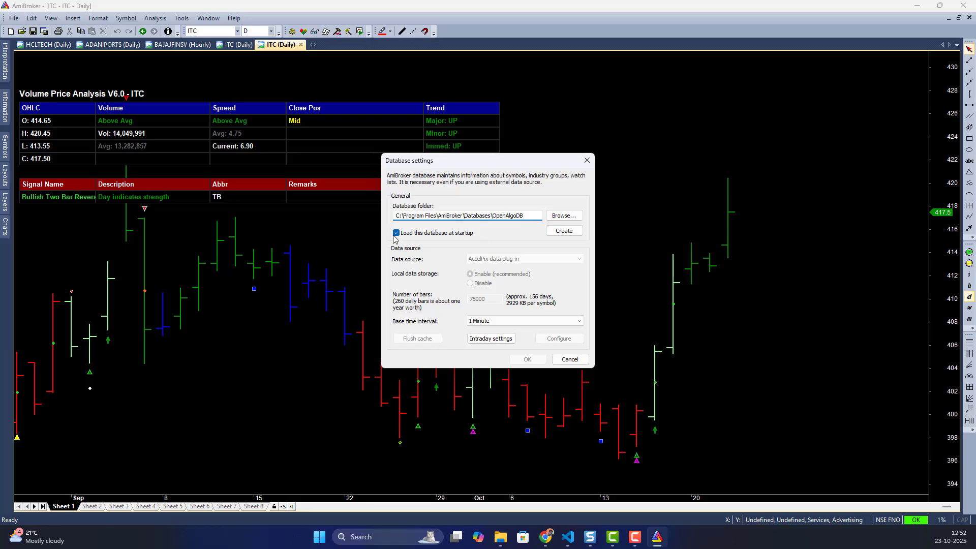
- Create OpenAlgoDB using OpenAlgo Data Plugin with 75000 bars at a 1 Minute base interval
click(563, 232)
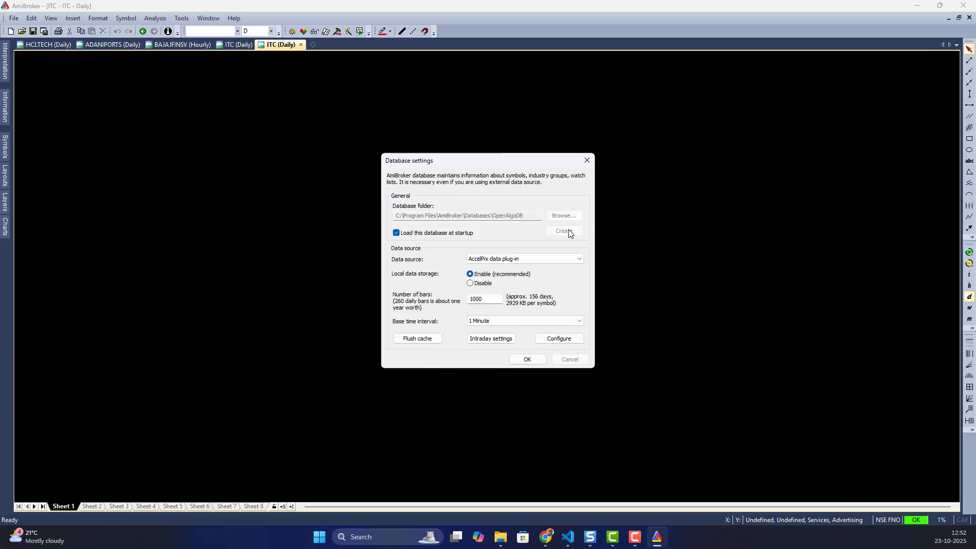
click(514, 261)
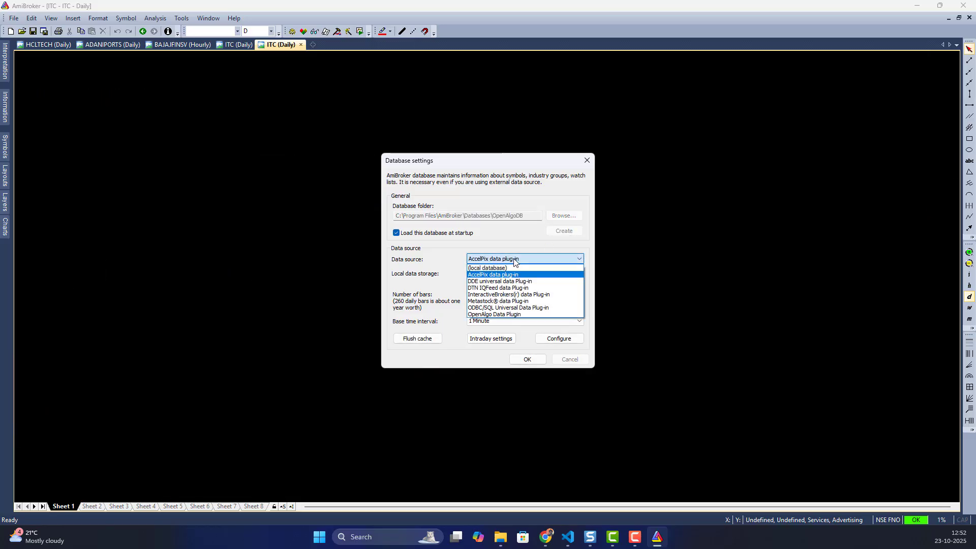
click(505, 315)
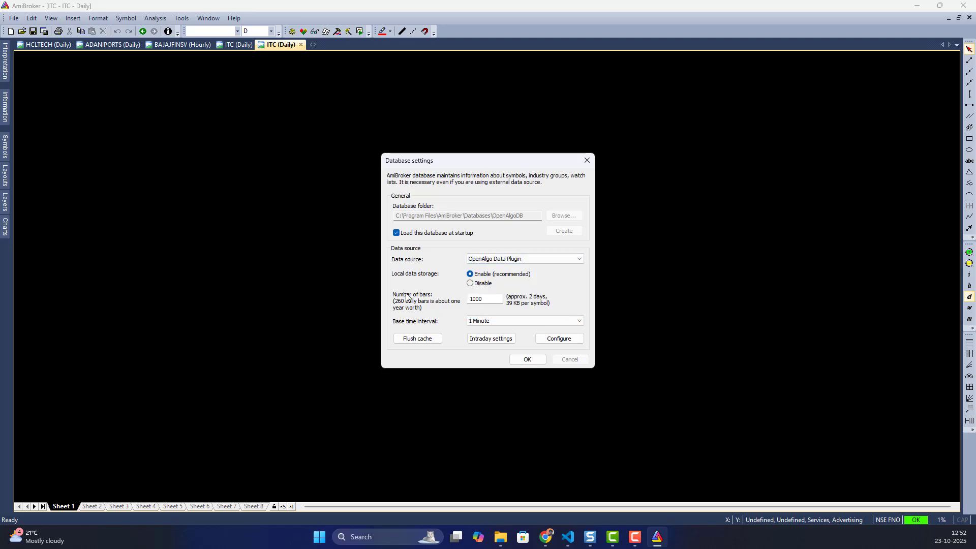
drag(487, 299, 446, 303)
text(75000)
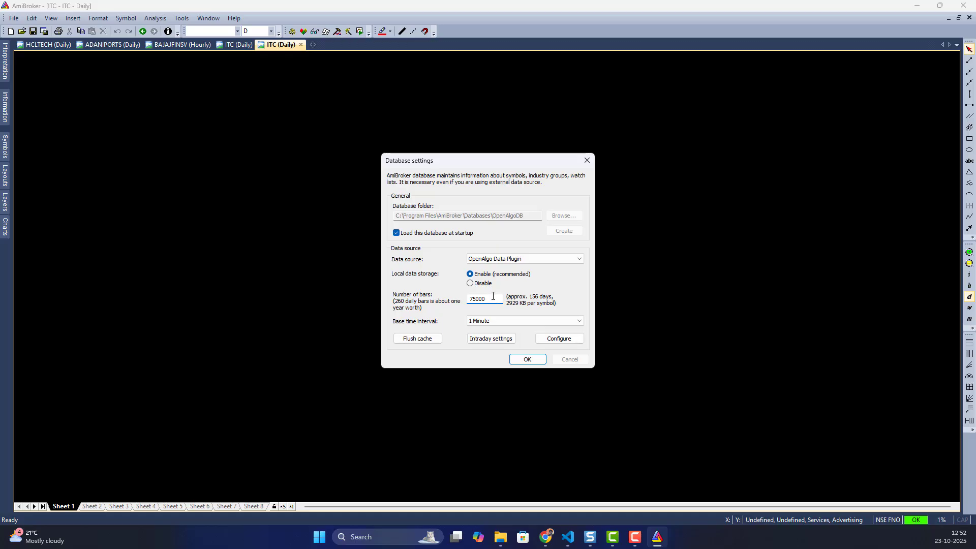
drag(492, 298, 446, 303)
click(539, 322)
click(483, 355)
- Enable Allow mixed EOD/Intraday data in Intraday settings, then open the OpenAlgo plugin configuration
click(479, 342)
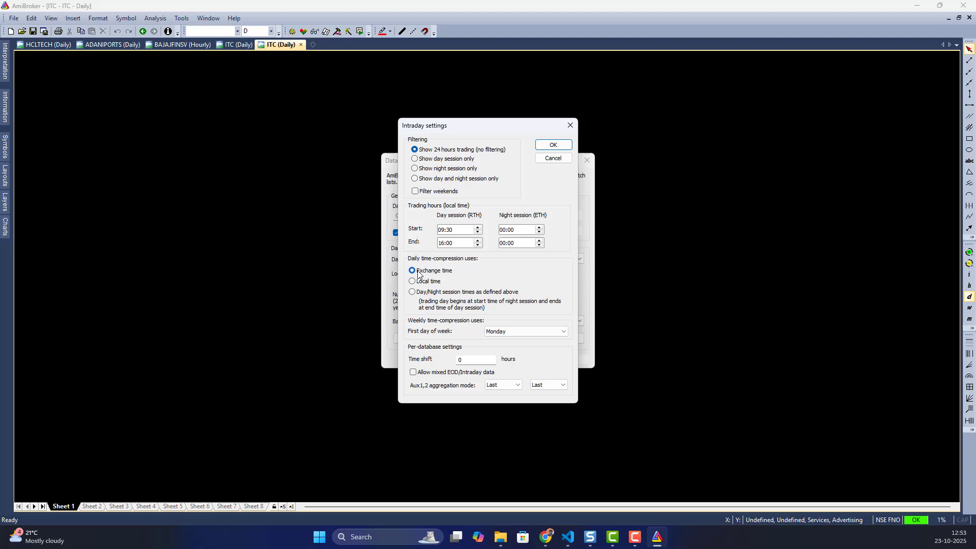
click(412, 372)
click(552, 145)
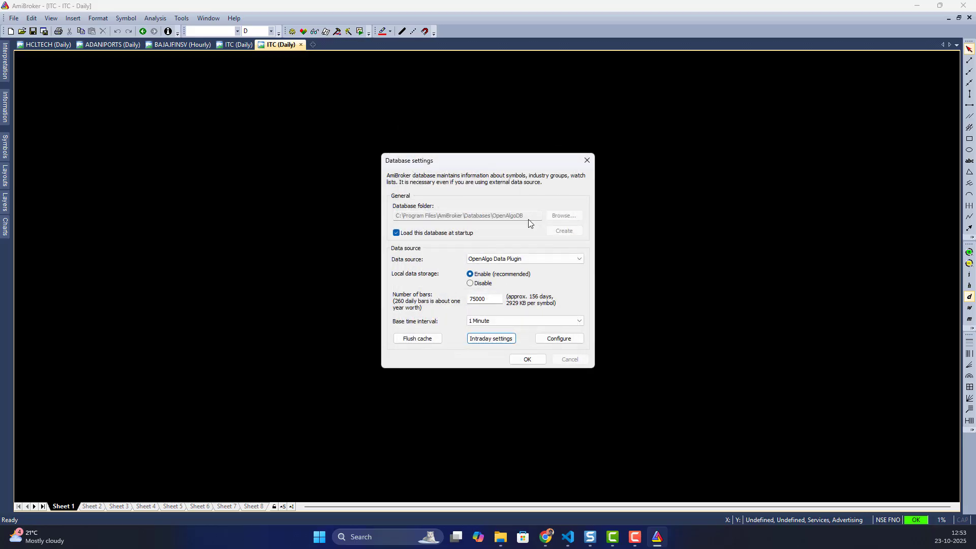
click(557, 341)
click(557, 340)
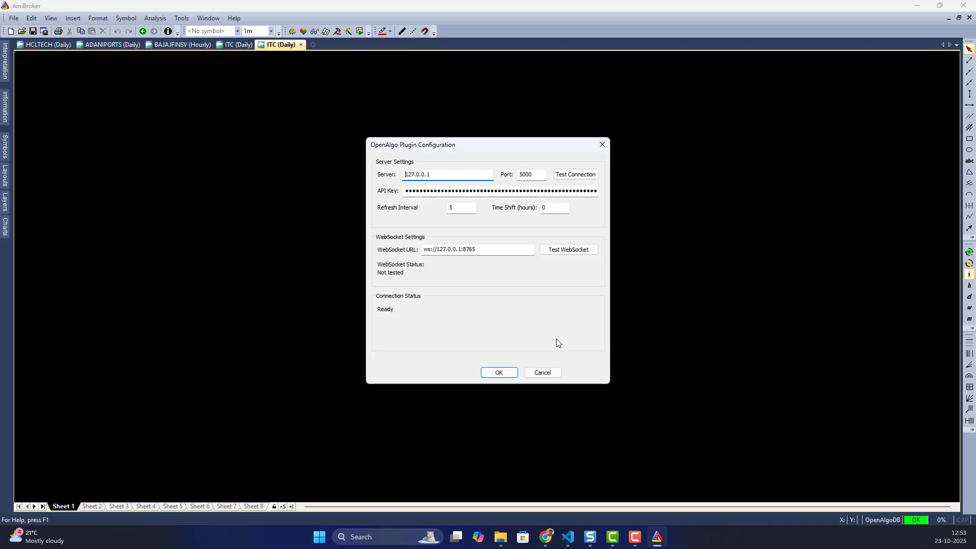
- Check the server 127.0.0.1, port 5000 and API key fields, then bring Chrome forward
drag(431, 174, 366, 184)
double_click(531, 175)
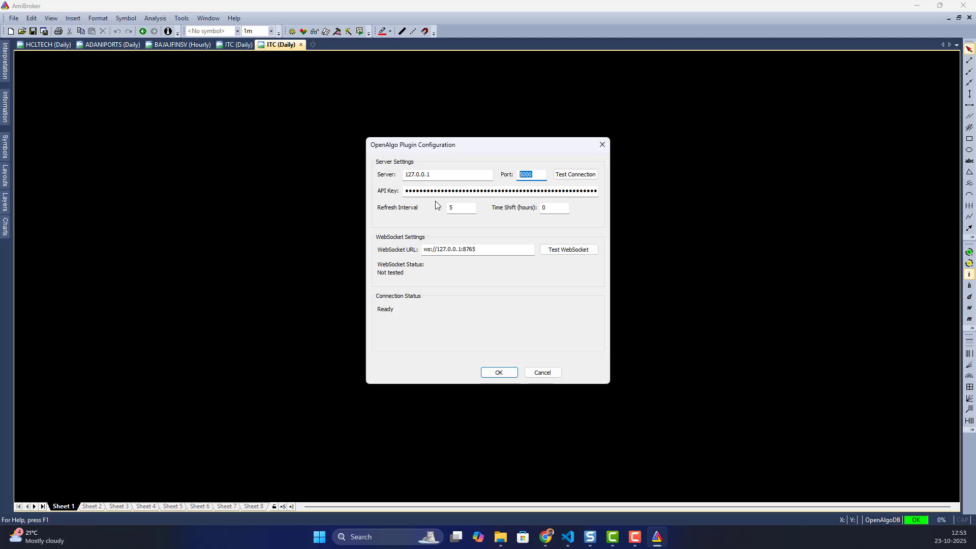
click(436, 191)
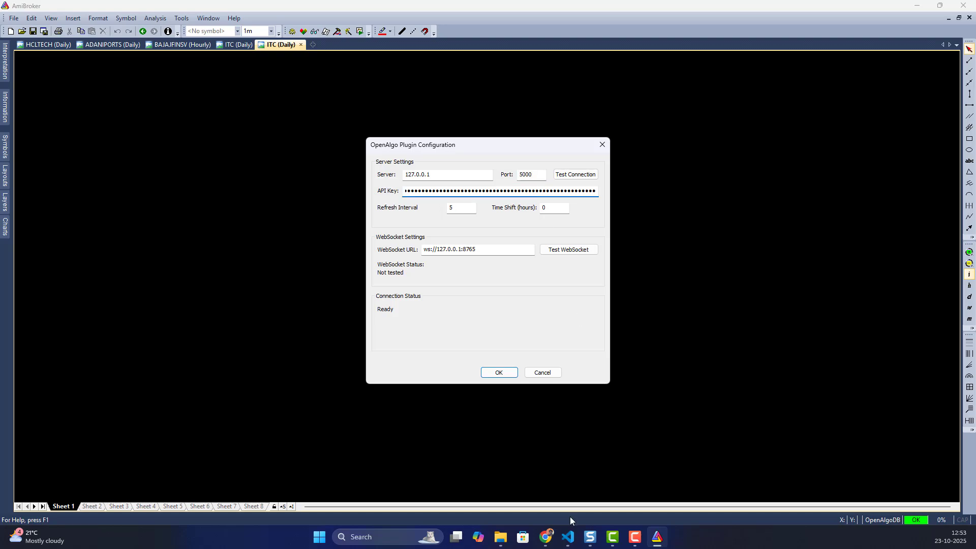
mouse_move(545, 536)
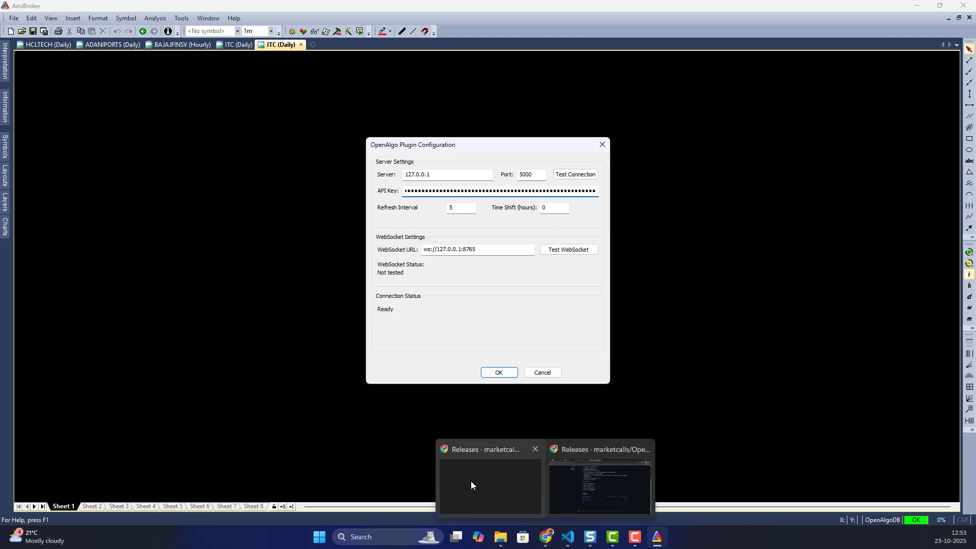
click(566, 472)
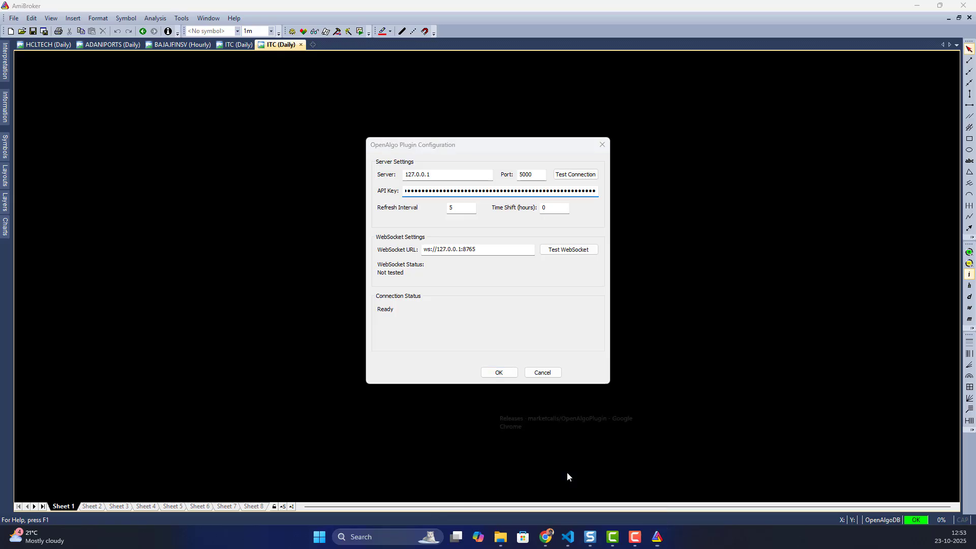
mouse_move(545, 536)
click(482, 483)
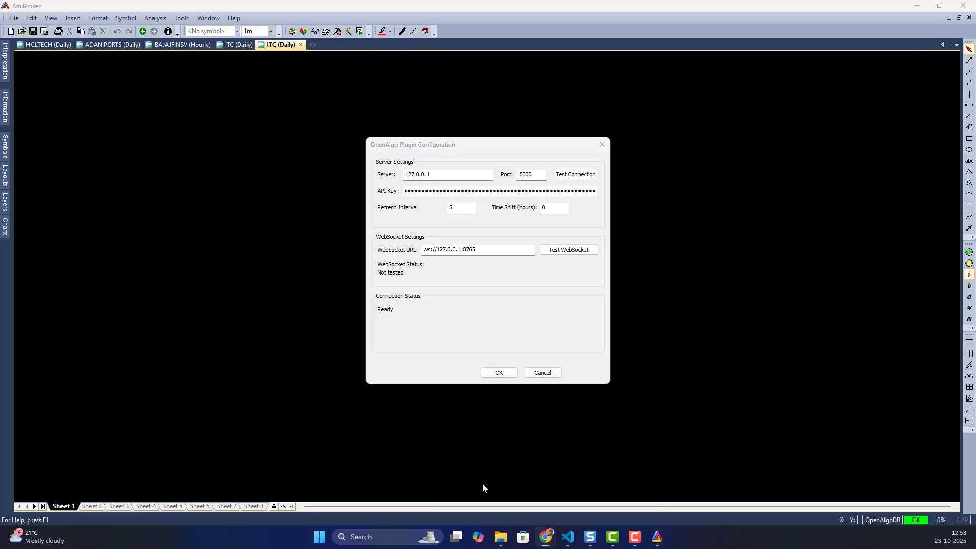
- Copy the account's API key from OpenAlgo's API Key Management page via the profile menu
click(612, 487)
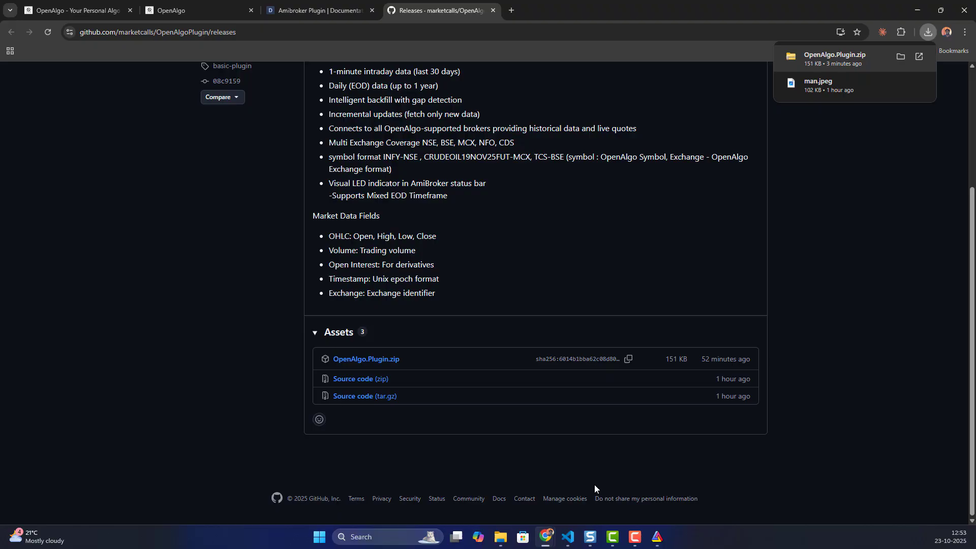
click(173, 10)
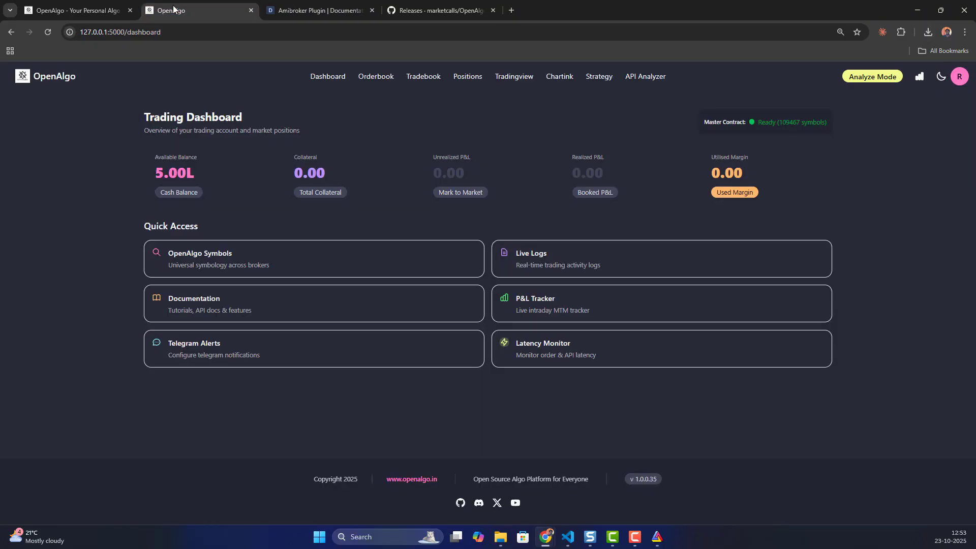
click(958, 76)
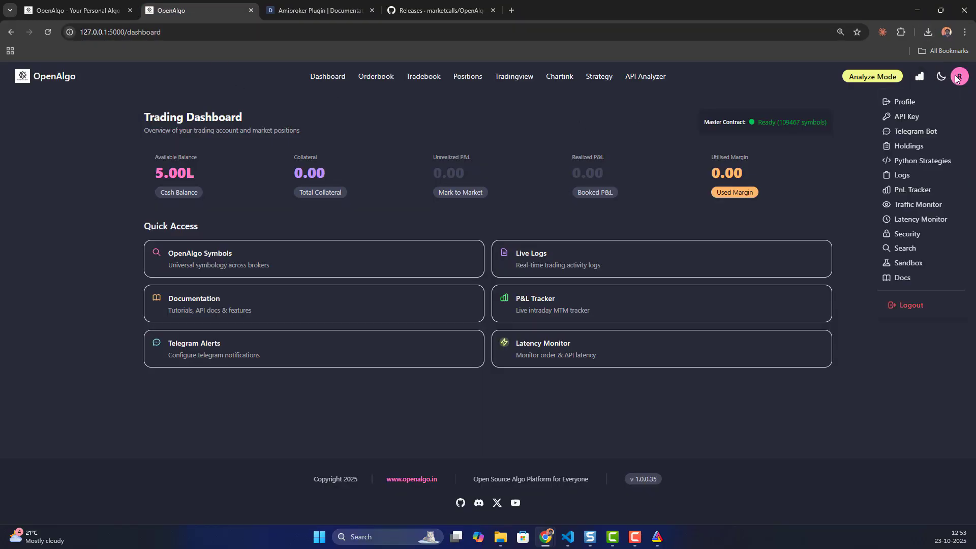
click(909, 116)
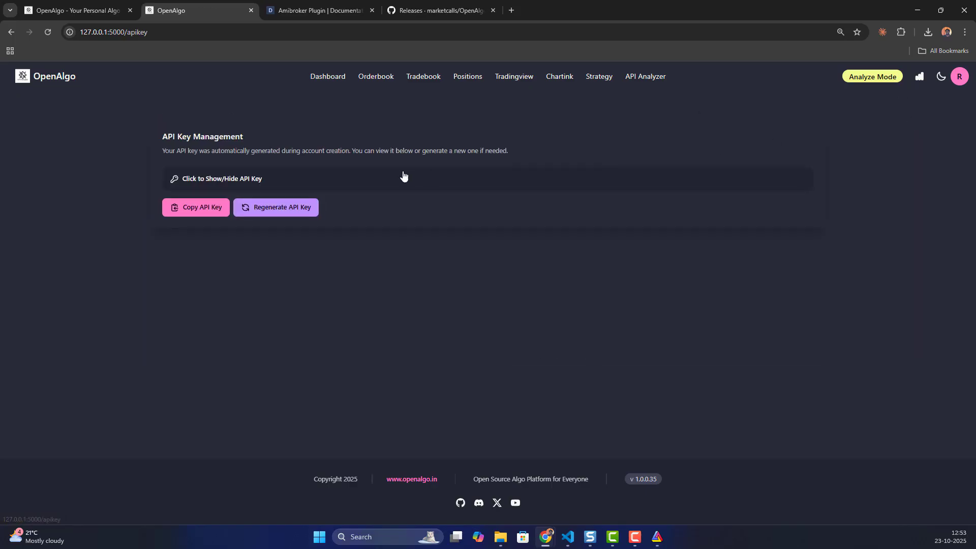
click(180, 216)
- Paste the new API key, then check the server address, port 5000 and WebSocket URL
click(917, 11)
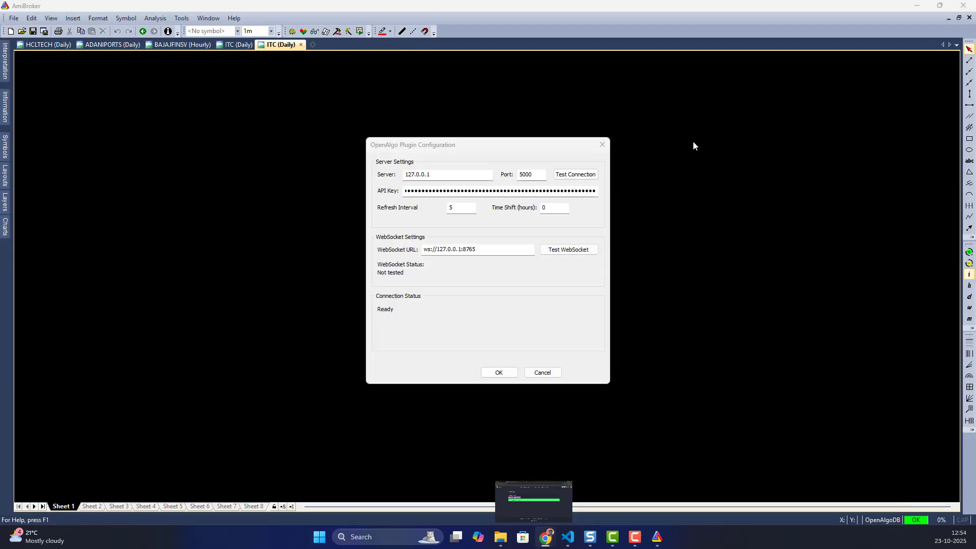
double_click(471, 194)
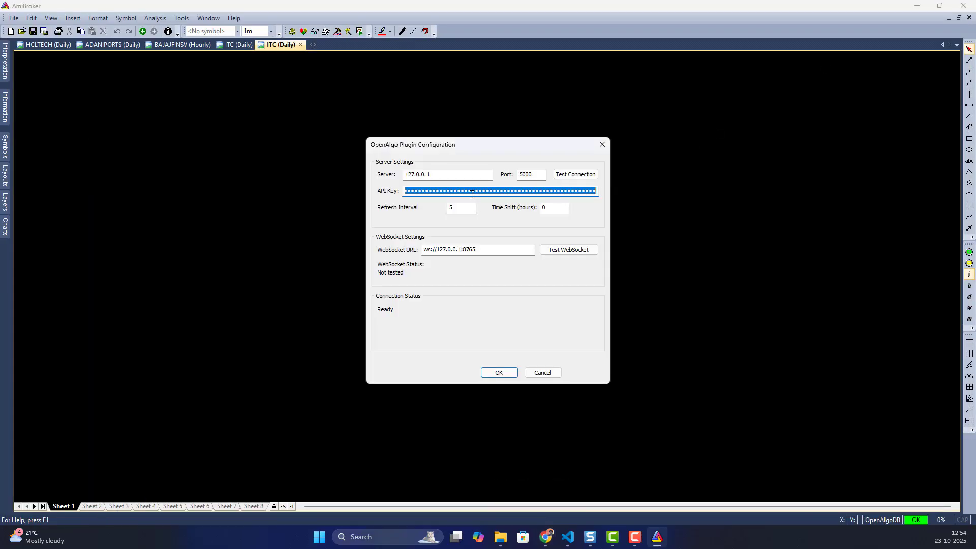
key(ctrl+v)
double_click(447, 175)
double_click(534, 175)
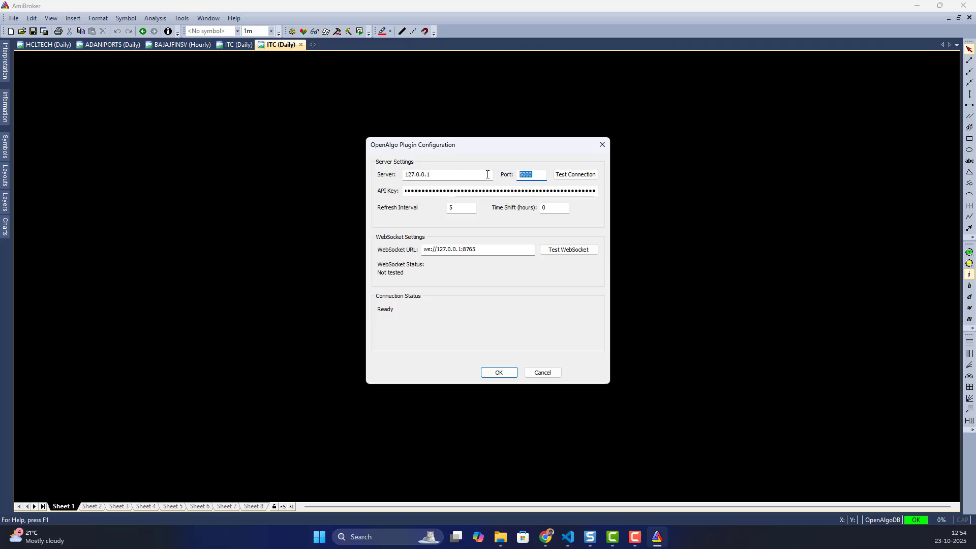
double_click(483, 249)
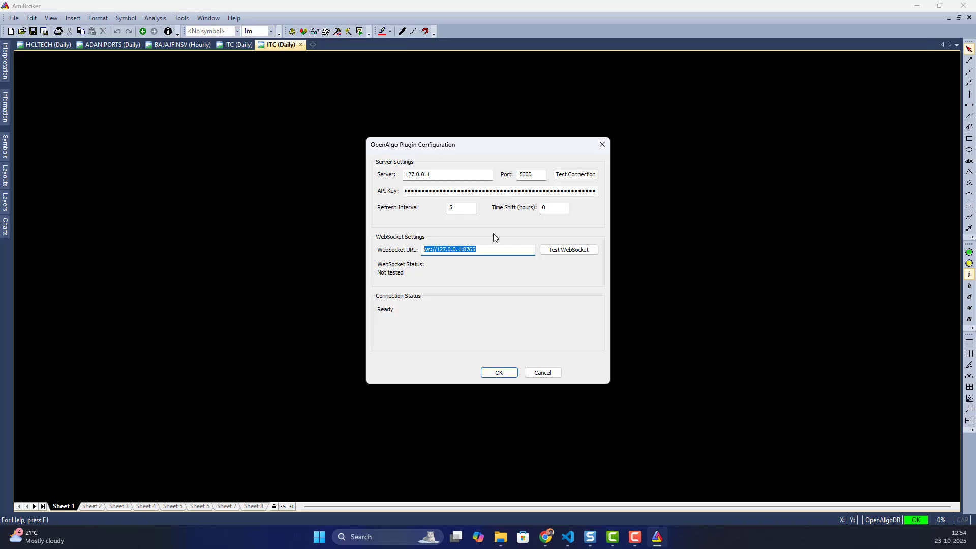
- Test the server and WebSocket connections, then save the plugin and database settings
click(568, 179)
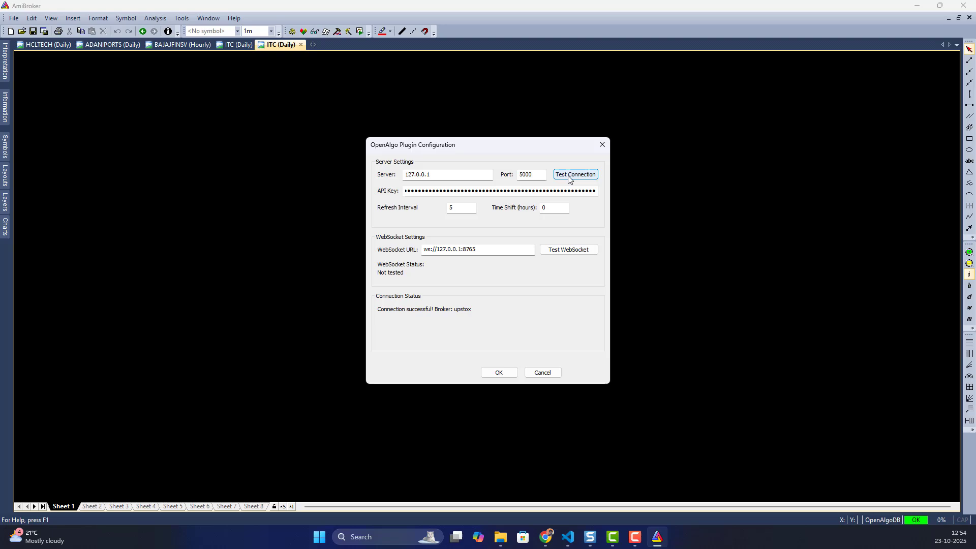
click(569, 250)
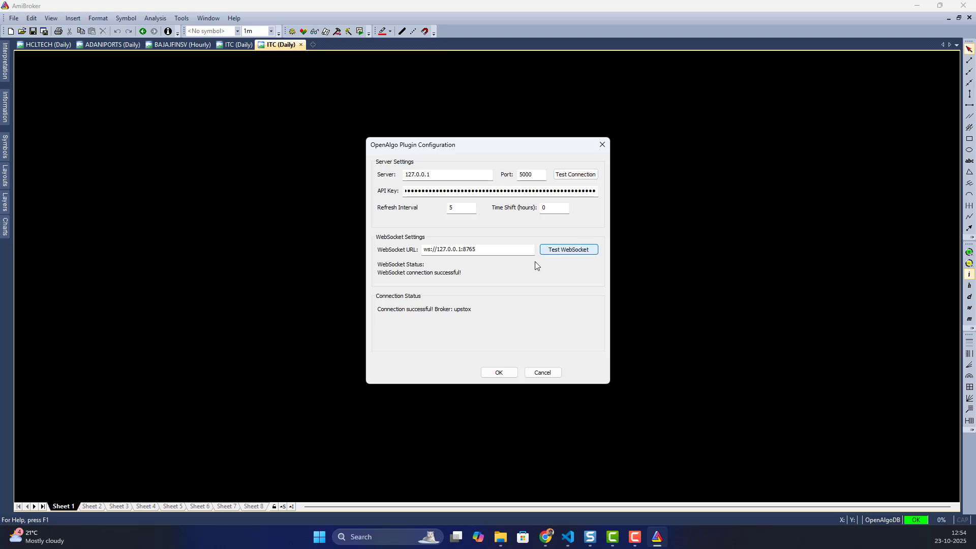
click(495, 373)
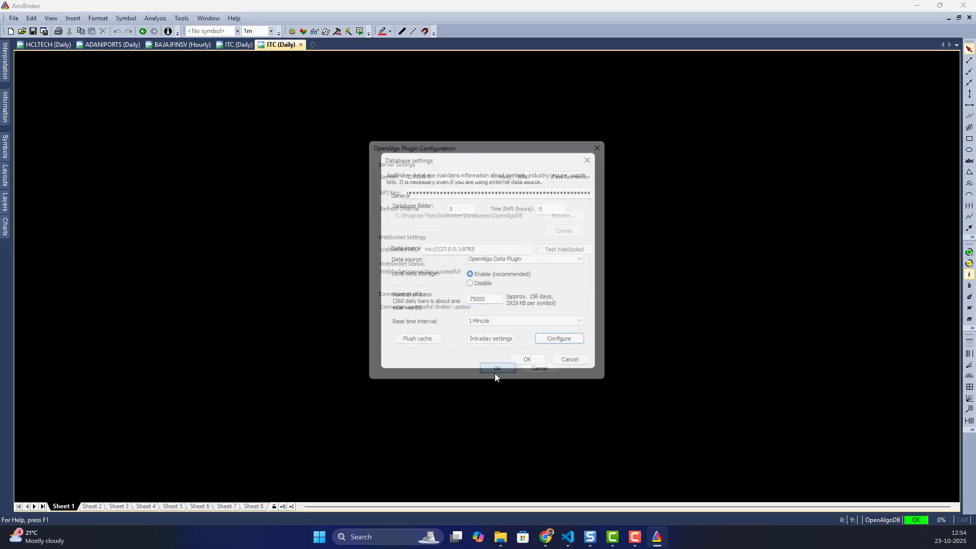
click(526, 360)
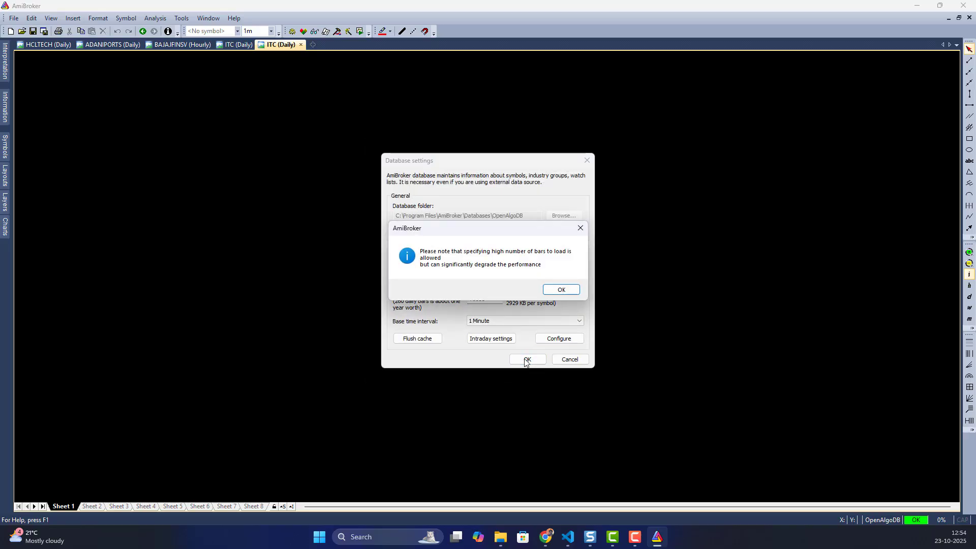
- Dismiss the bars notice and add INFY as the new INFY-NSE symbol
click(562, 288)
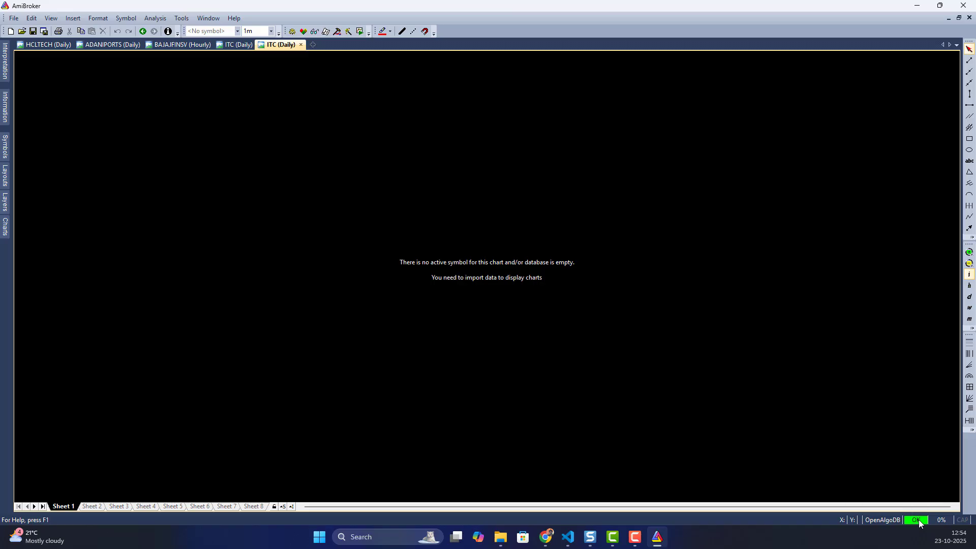
click(125, 18)
click(135, 31)
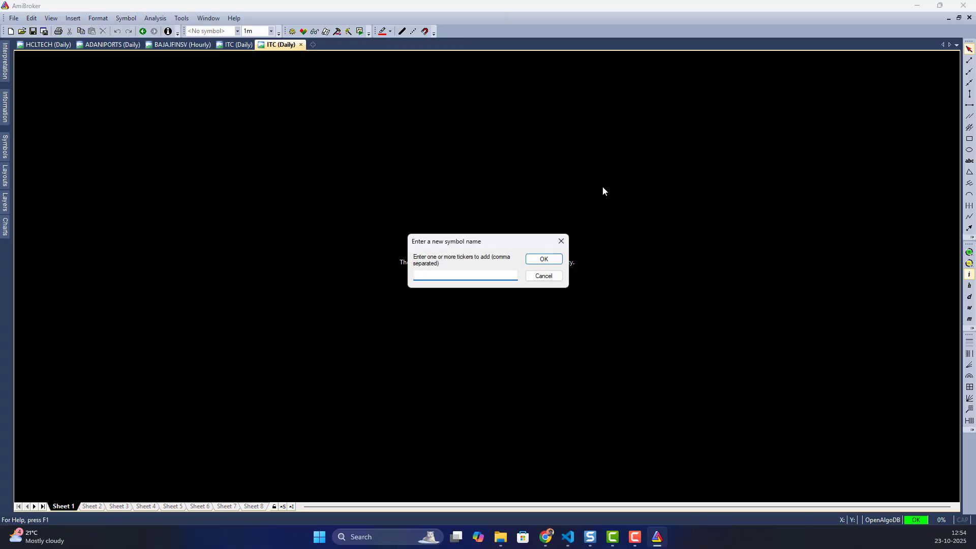
text(INFY-NSE)
key(Return)
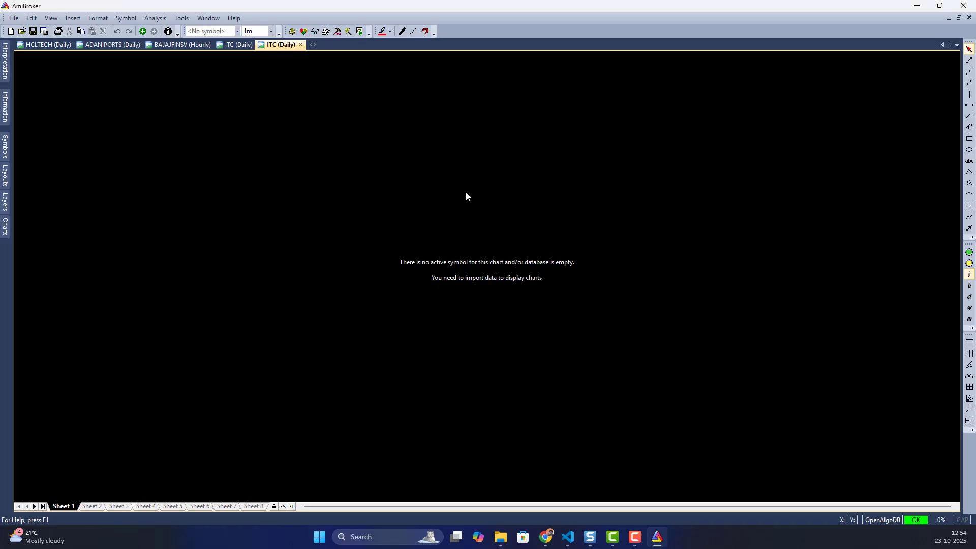
click(211, 31)
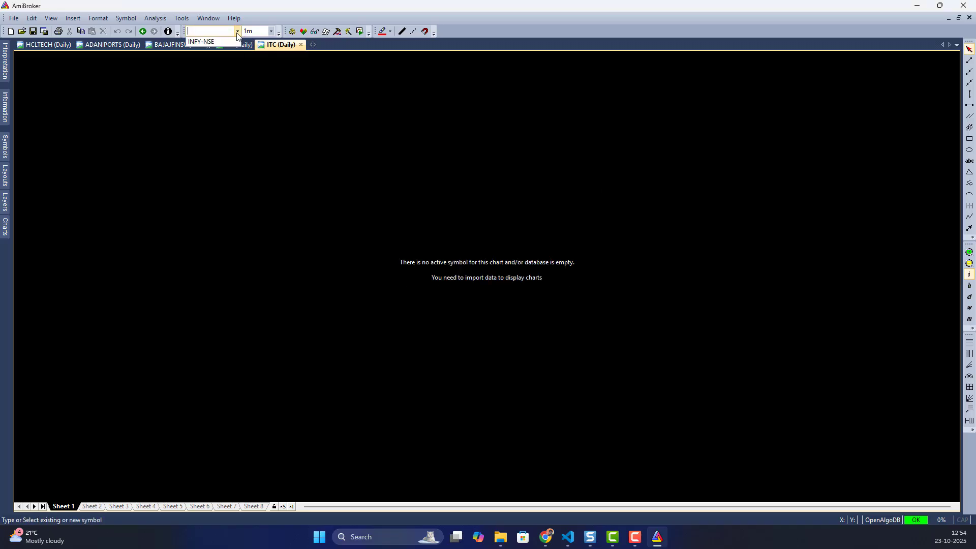
- Load INFY-NSE 1-minute and plot the Basic Charts Price formula in a new blank chart tab
click(211, 42)
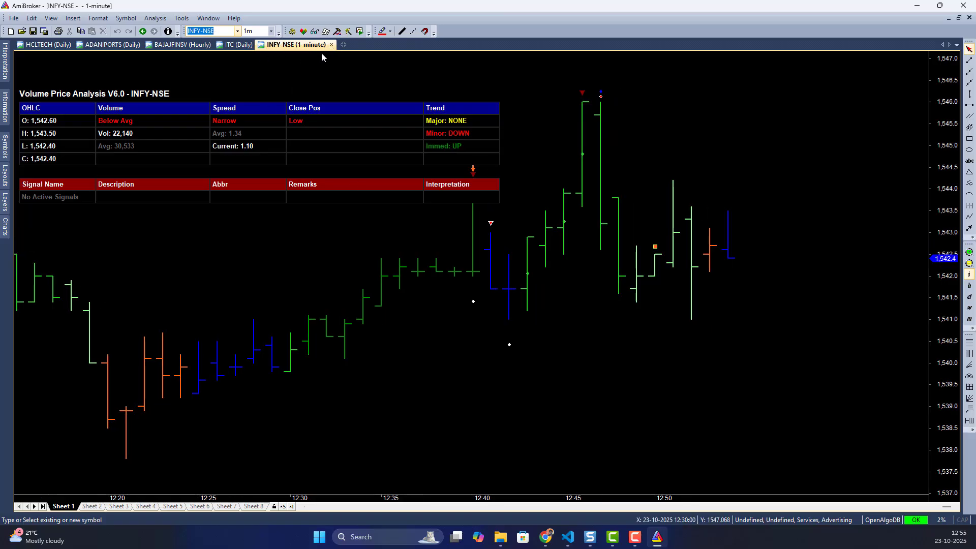
click(343, 45)
click(381, 58)
click(5, 226)
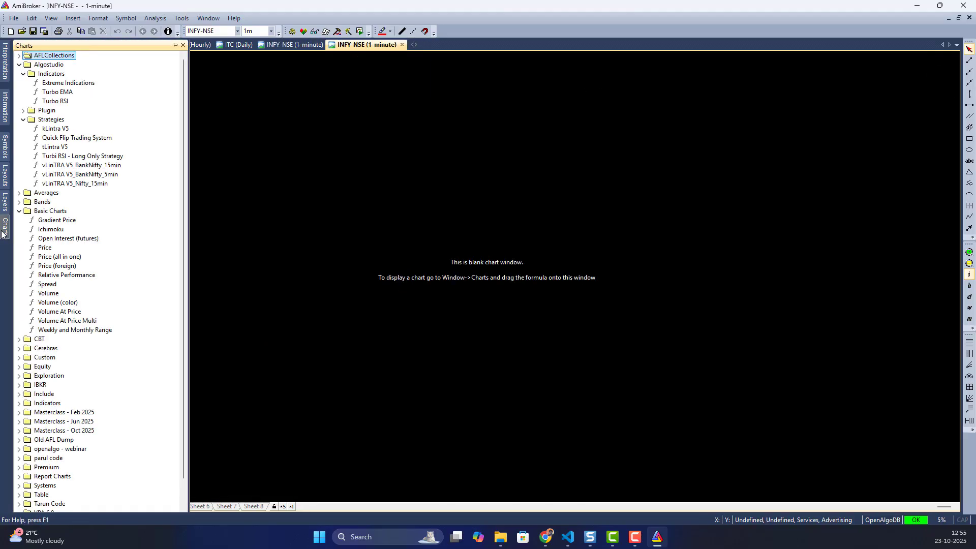
drag(45, 248, 345, 306)
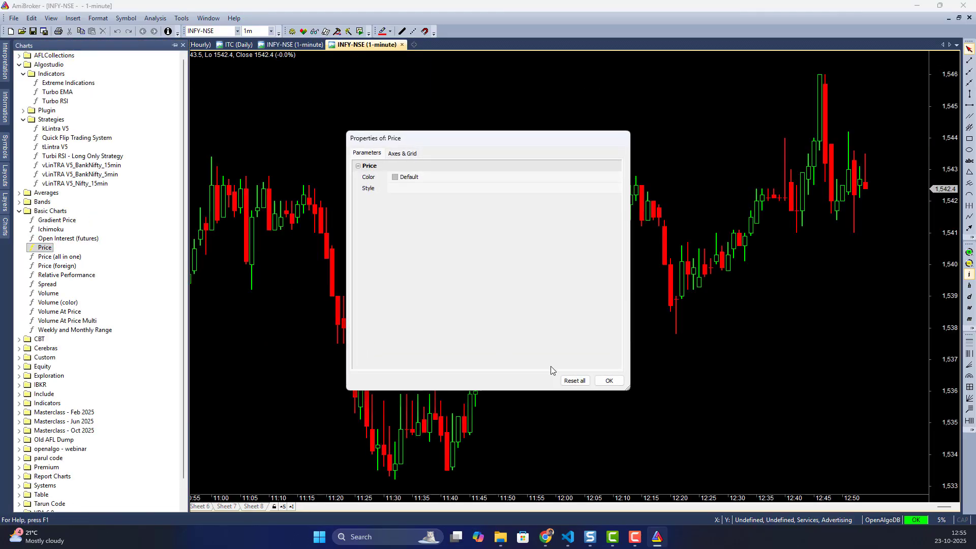
click(608, 381)
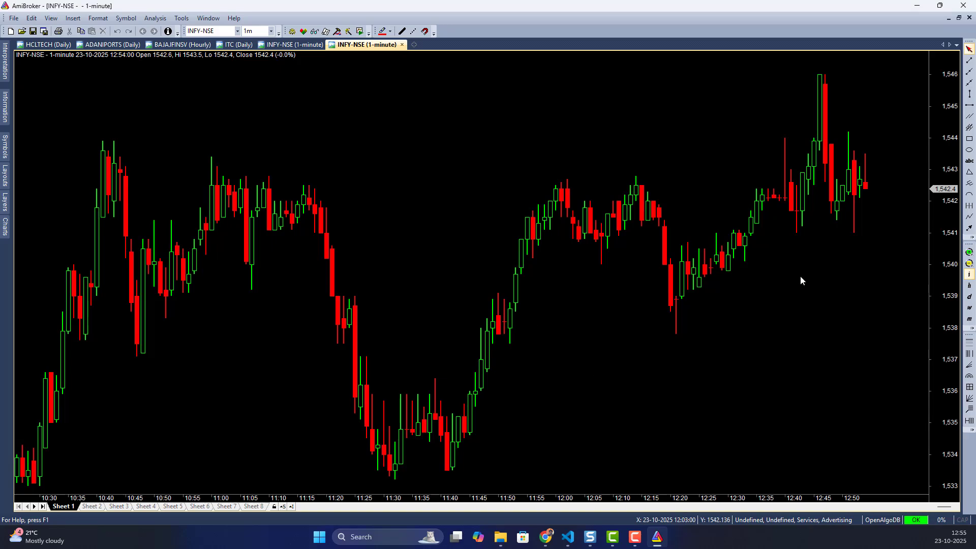
mouse_move(946, 511)
mouse_down()
mouse_move(307, 507)
mouse_move(958, 507)
mouse_up()
mouse_move(840, 254)
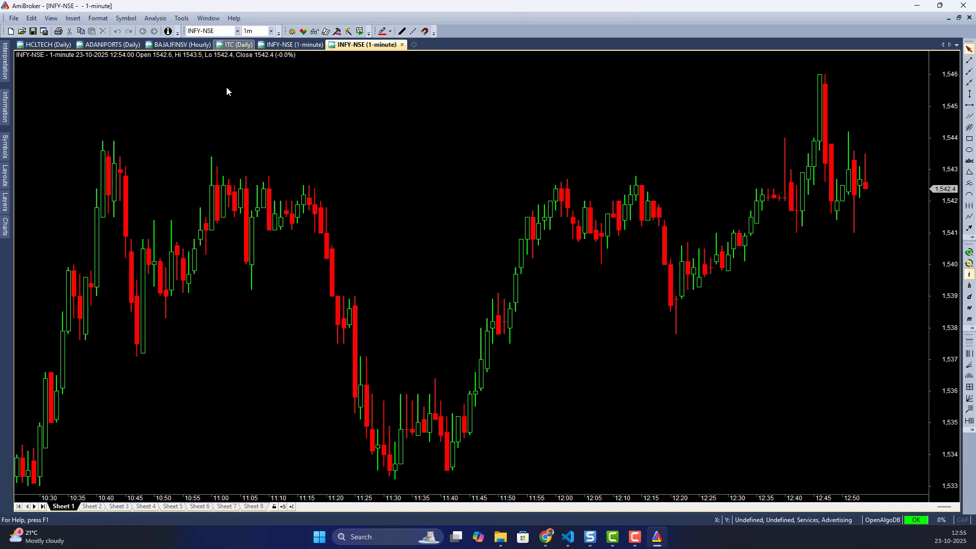
mouse_move(226, 132)
drag(944, 505, 308, 505)
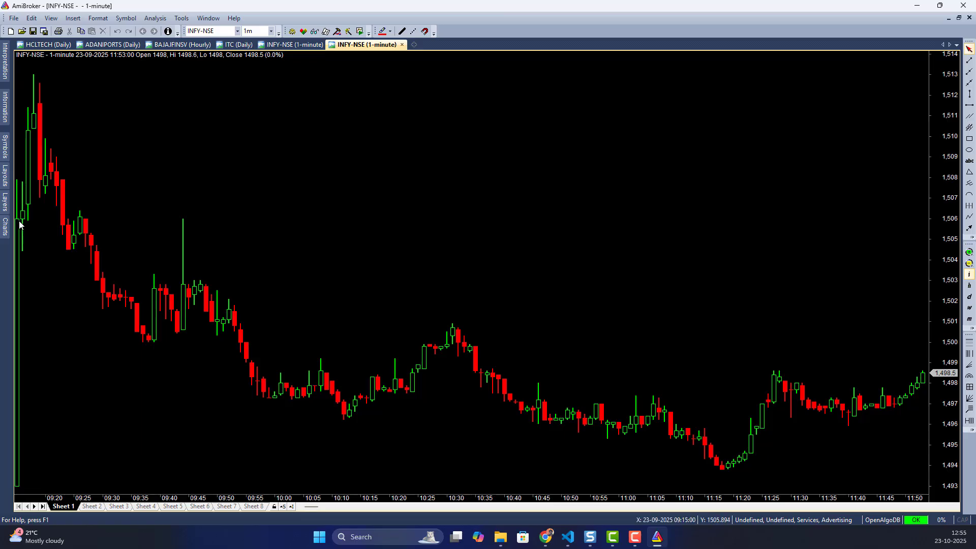
mouse_move(20, 225)
drag(309, 507, 959, 516)
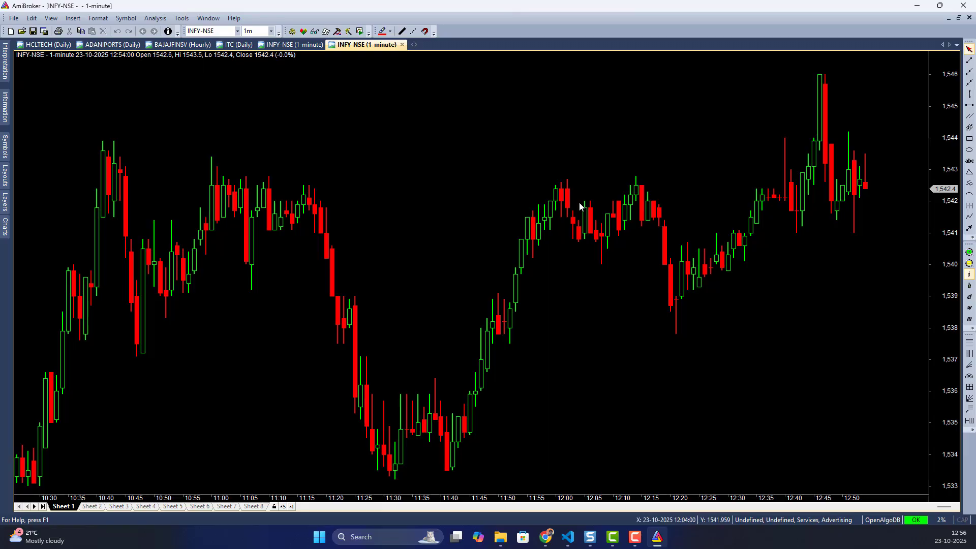
mouse_move(580, 210)
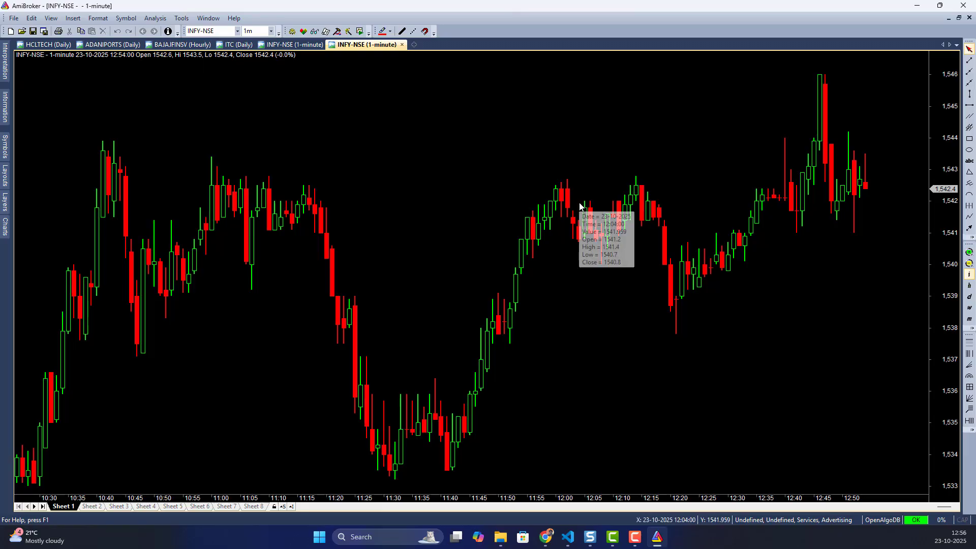
- Set the chart interval to D and zoom out to show history back to 2016
click(257, 33)
text(D)
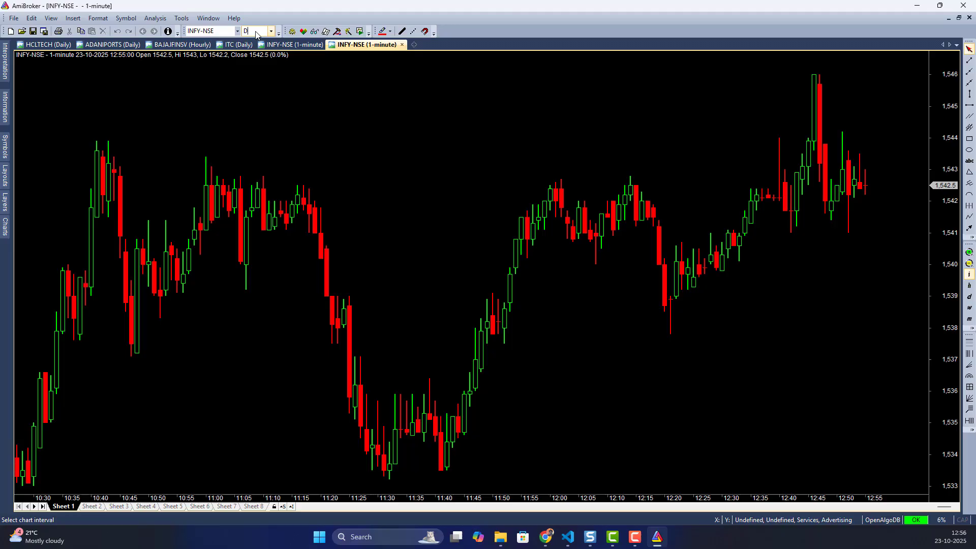
key(Return)
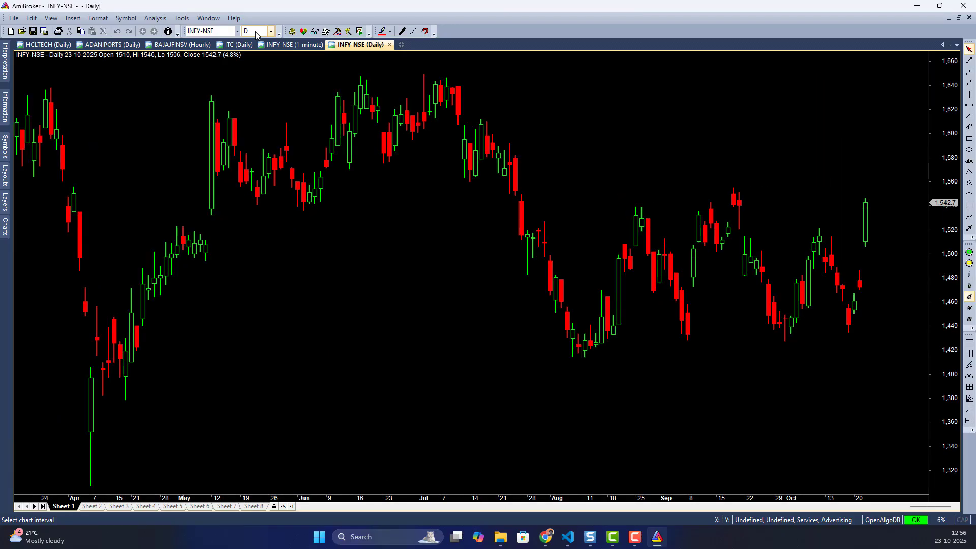
click(969, 263)
click(969, 263)
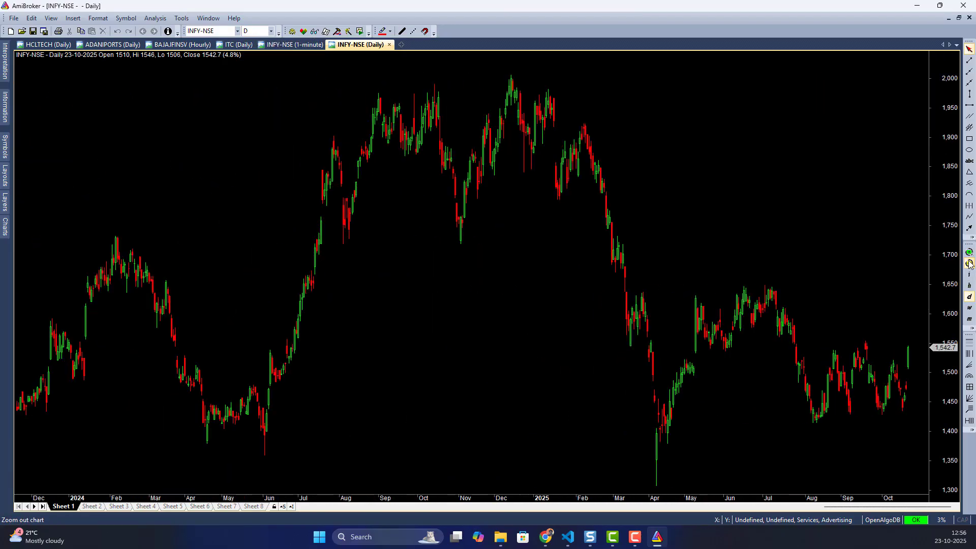
click(969, 263)
click(969, 264)
click(969, 263)
click(969, 264)
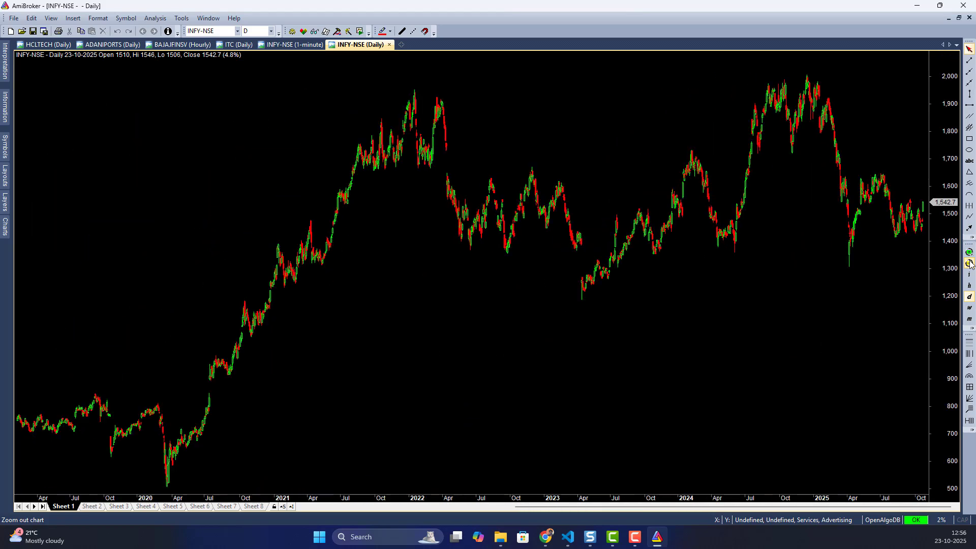
click(969, 263)
click(969, 263)
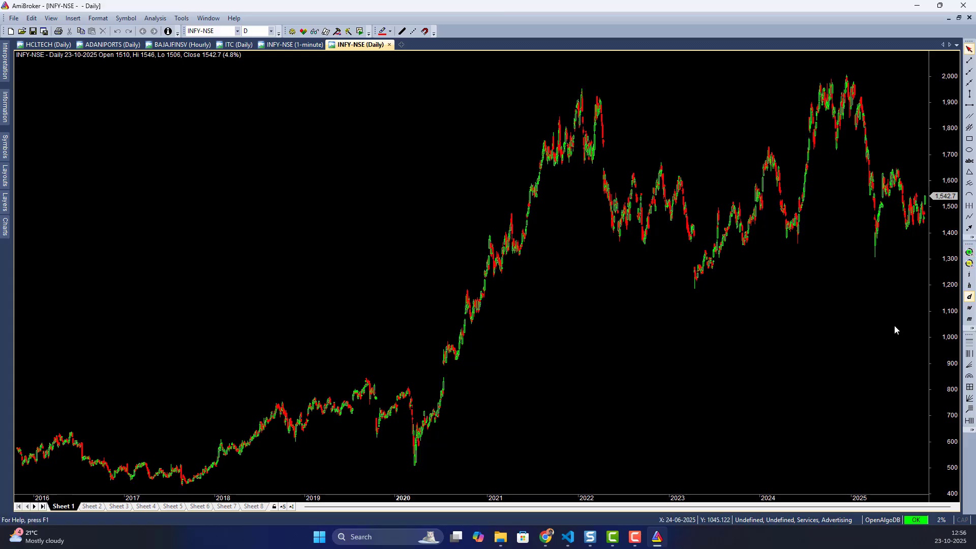
- Zoom back in to show roughly June 2024 onward
mouse_move(894, 325)
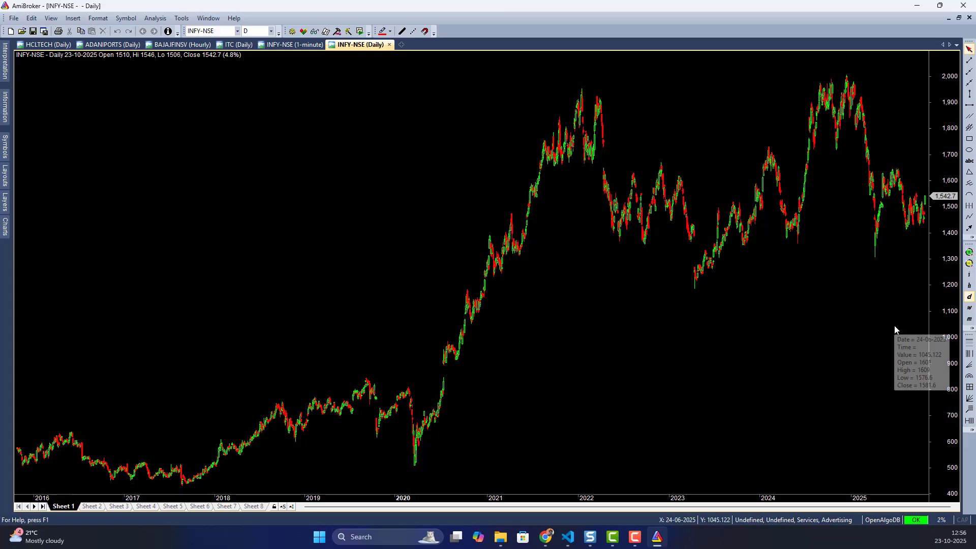
click(969, 251)
click(969, 252)
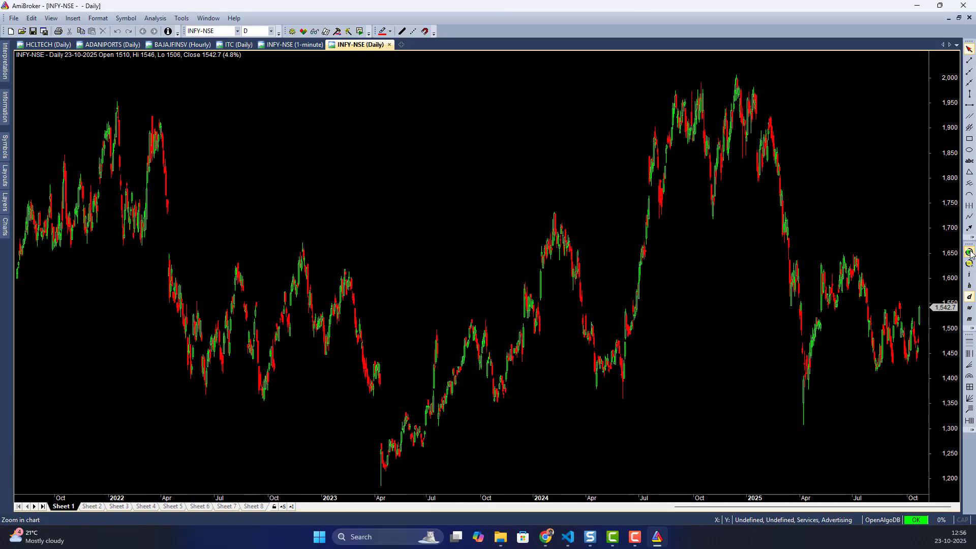
click(969, 252)
click(969, 252)
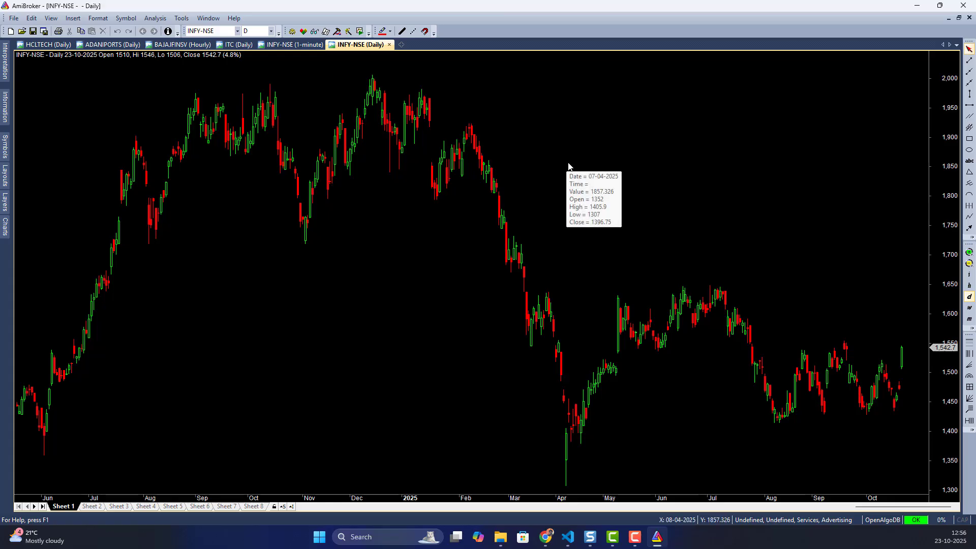
- Bring OpenAlgo forward and go to the Symbol Search page from the account menu
mouse_move(542, 536)
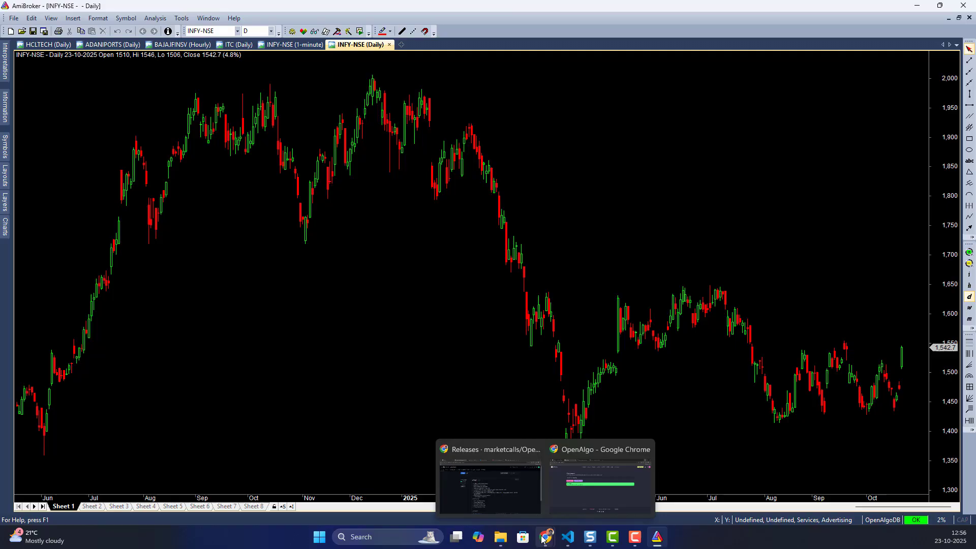
click(563, 495)
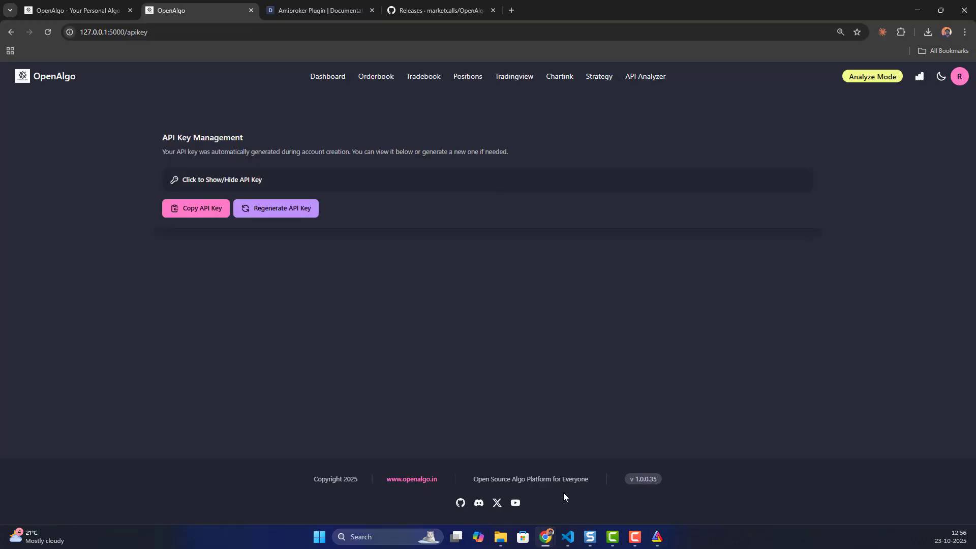
click(955, 81)
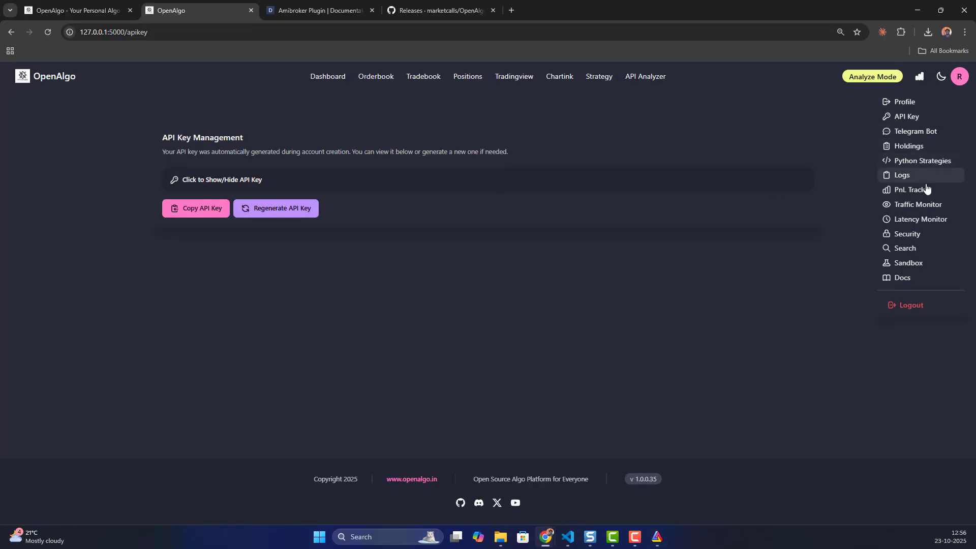
click(914, 234)
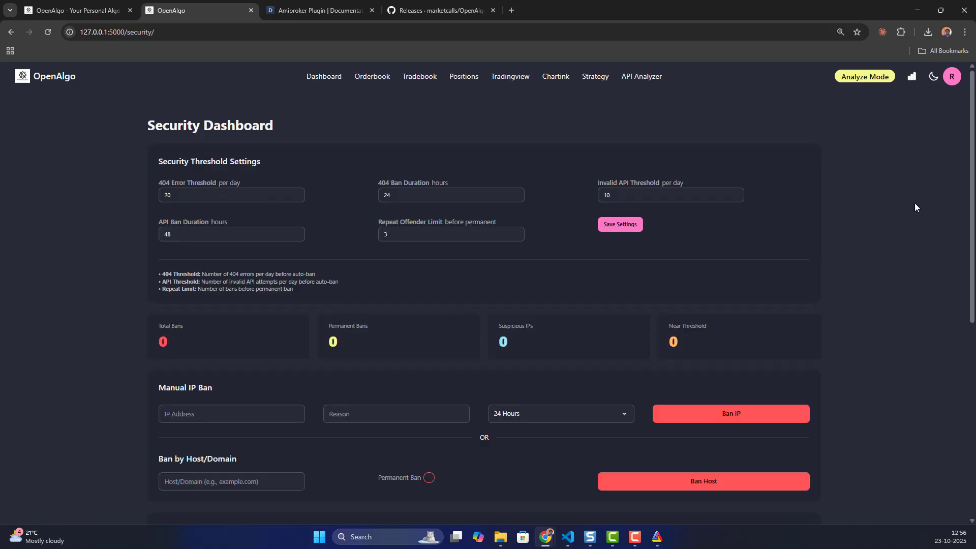
click(952, 71)
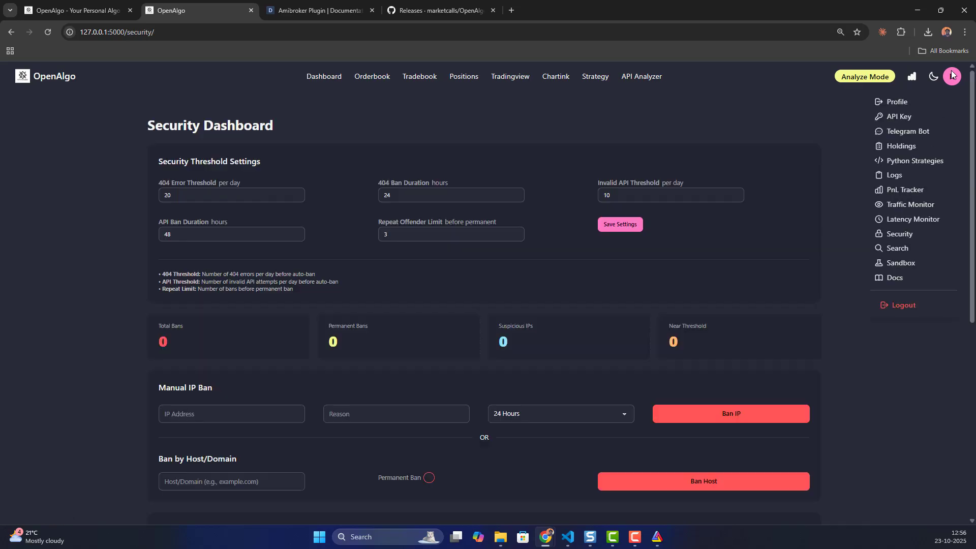
click(902, 248)
- Search NFO for 'nift oct fut', select NIFTY28OCT25FUT and copy the symbol
click(349, 259)
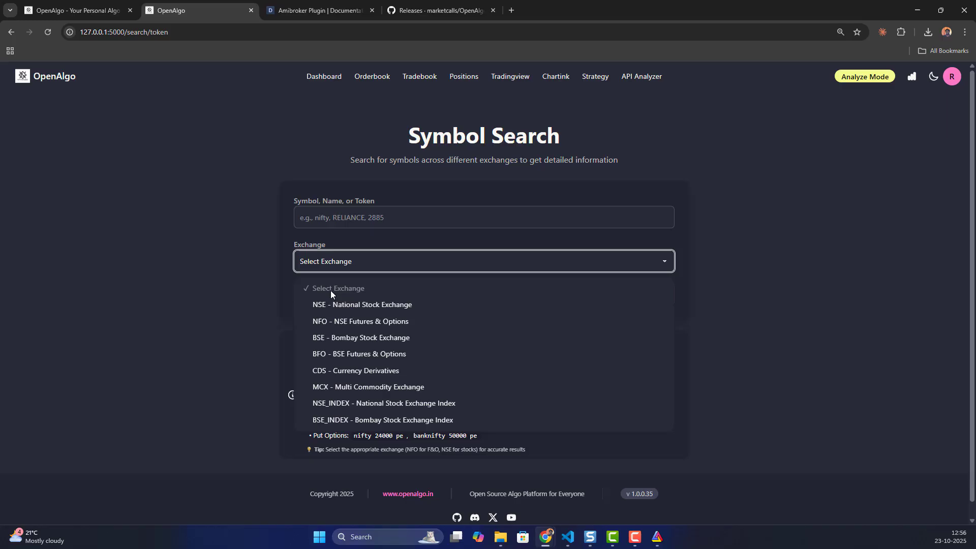
click(340, 320)
click(363, 205)
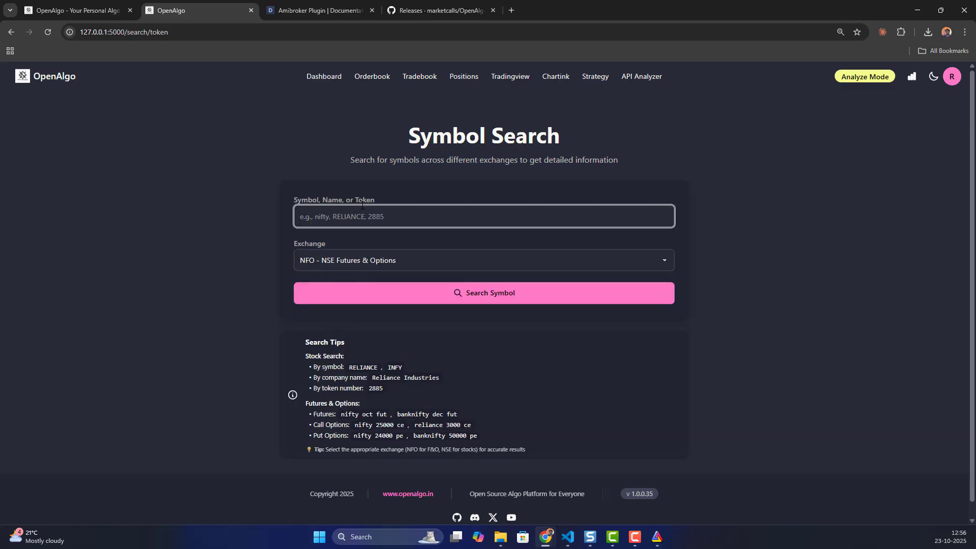
text(nifty)
text(oct fut)
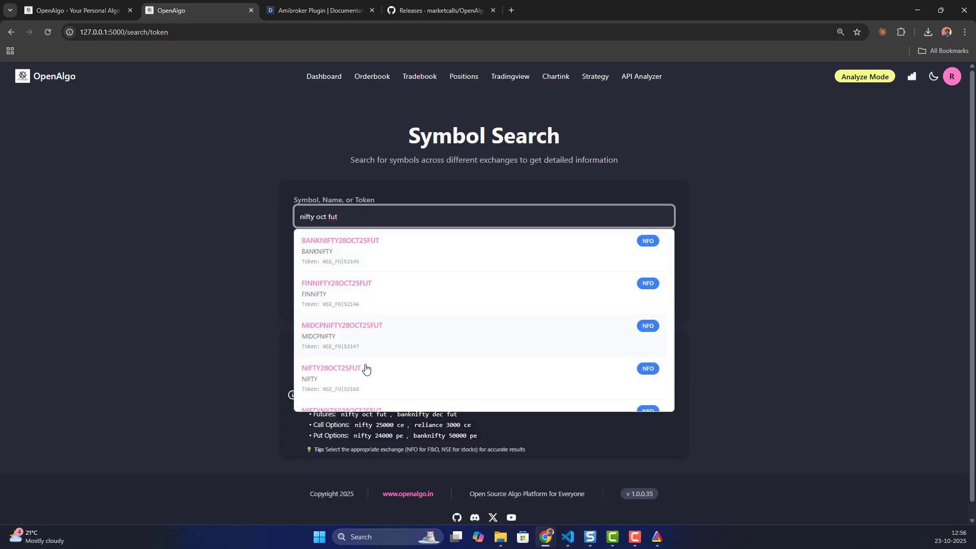
click(356, 376)
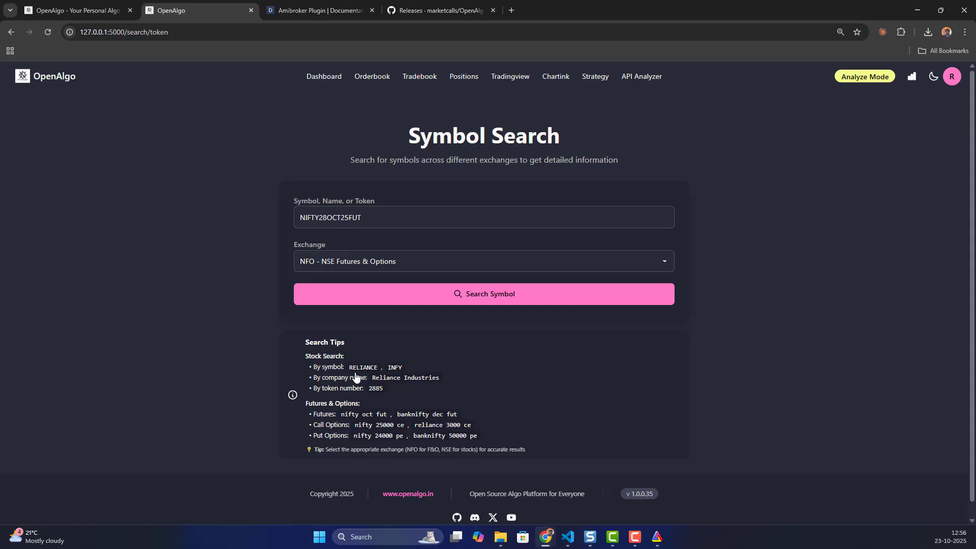
click(482, 299)
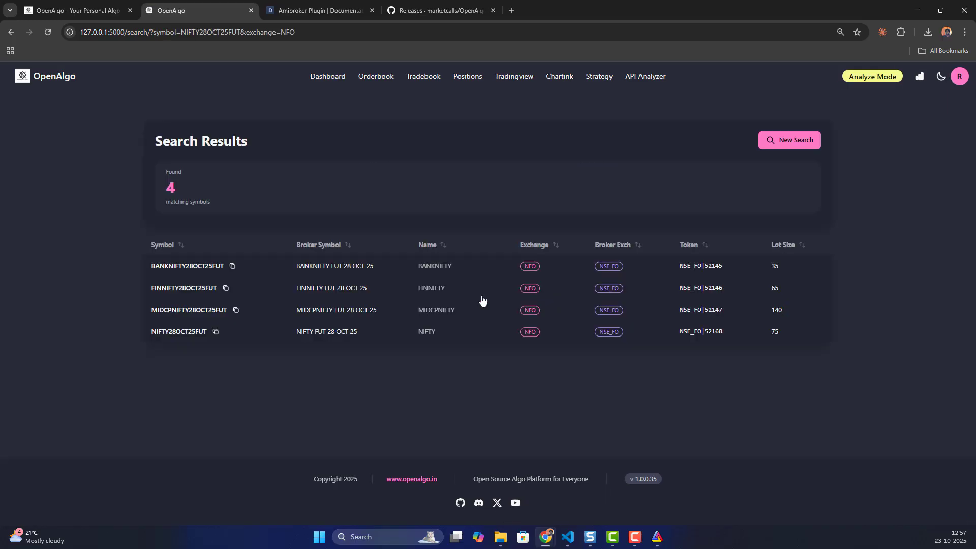
click(213, 332)
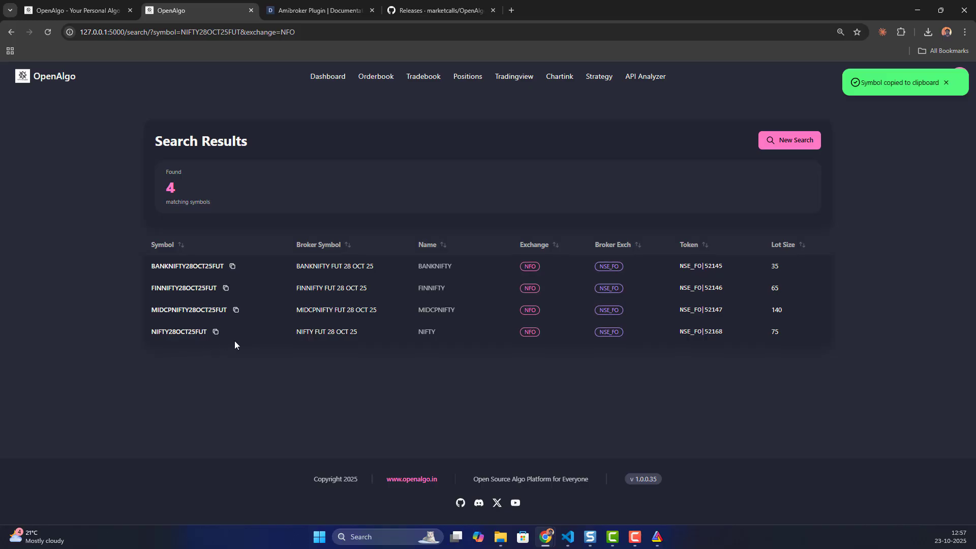
double_click(529, 331)
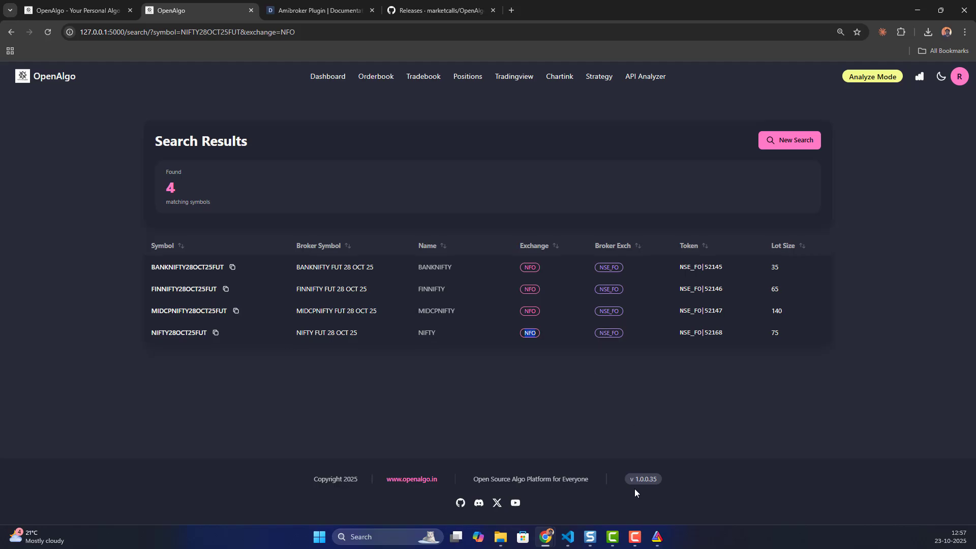
- Add NIFTY28OCT25FUT-NFO as a new symbol using the pasted ticker
click(657, 537)
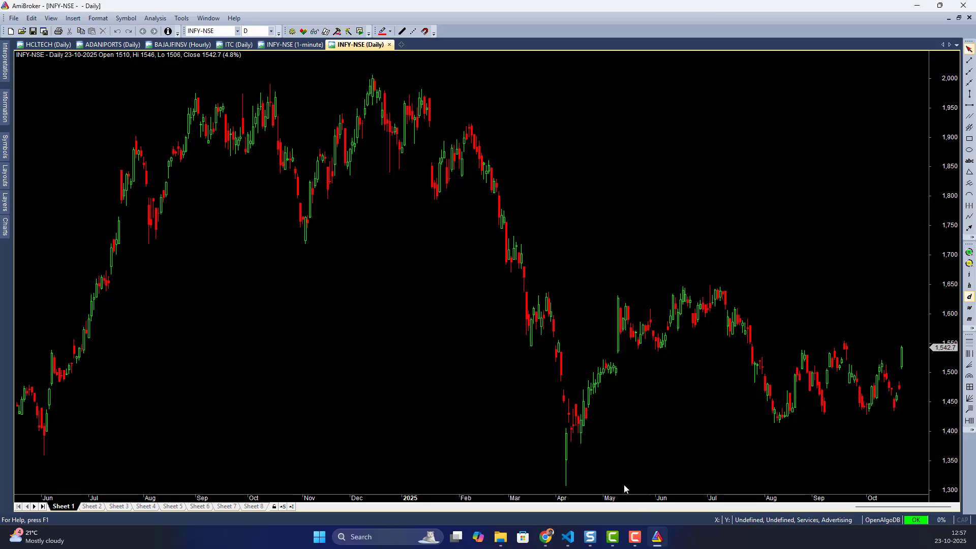
click(125, 19)
click(136, 29)
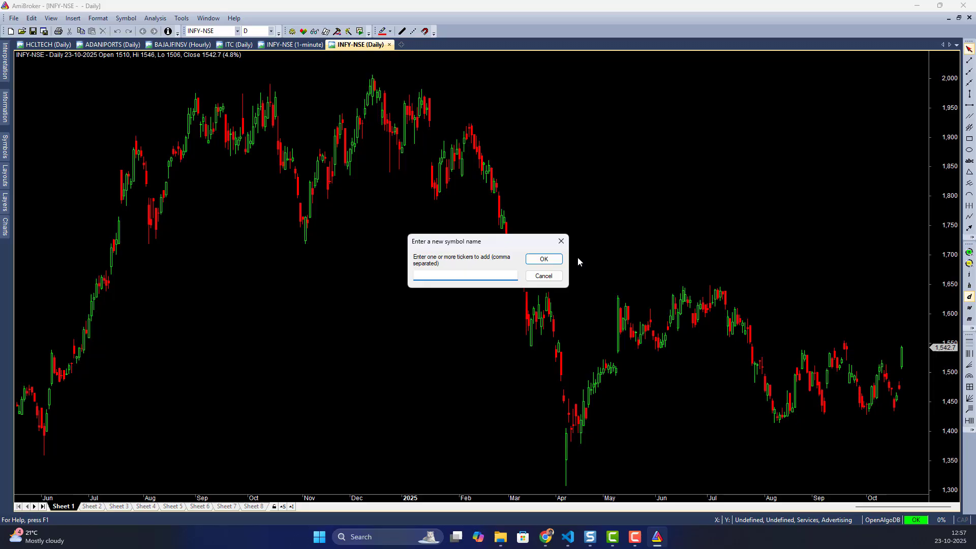
key(ctrl+v)
text(-NSE)
key(BackSpace)
key(BackSpace)
text(FO)
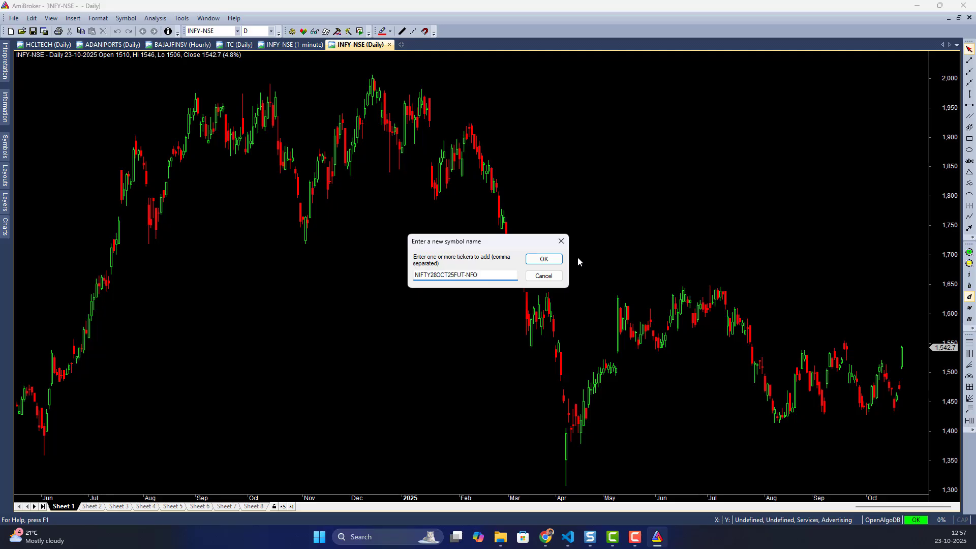
click(544, 257)
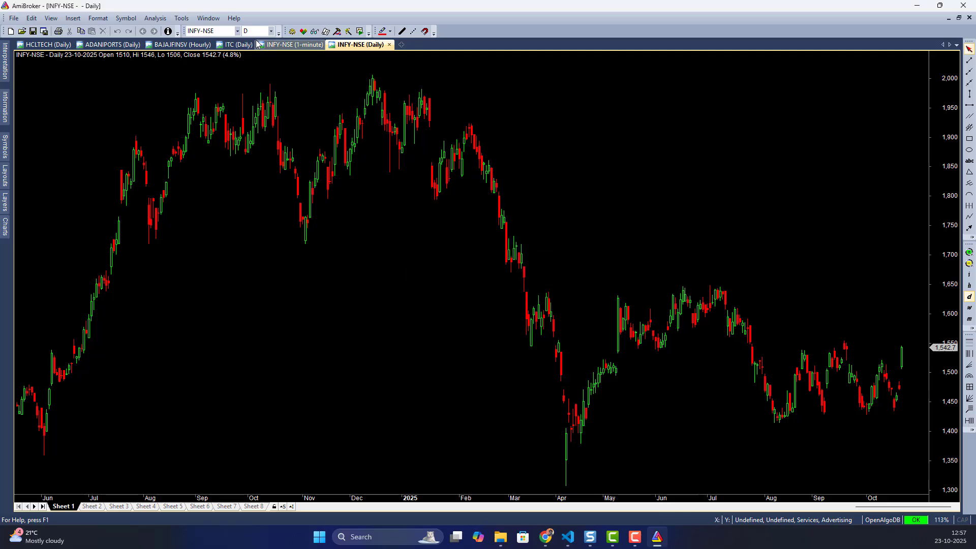
- Switch the chart to NIFTY28OCT25FUT-NFO at 1m interval and zoom out twice
click(237, 31)
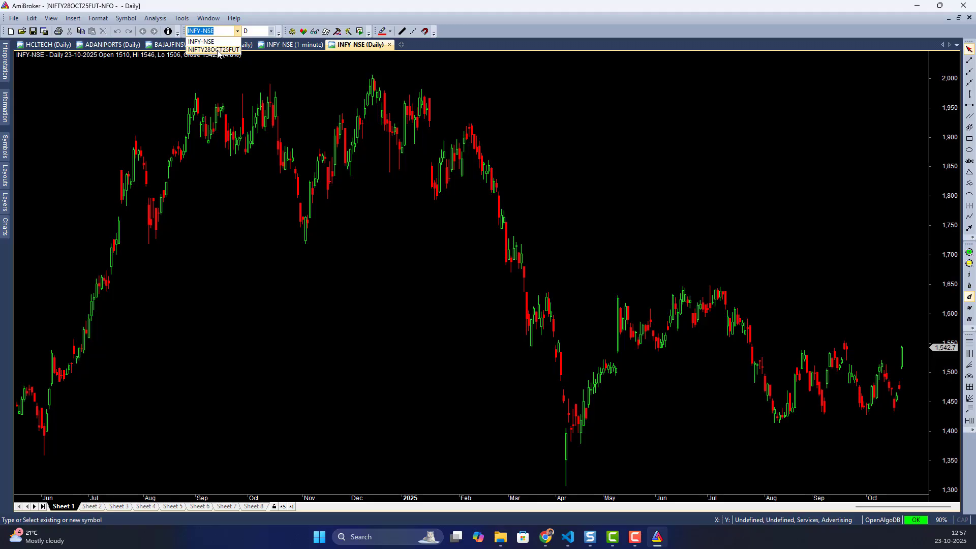
click(217, 50)
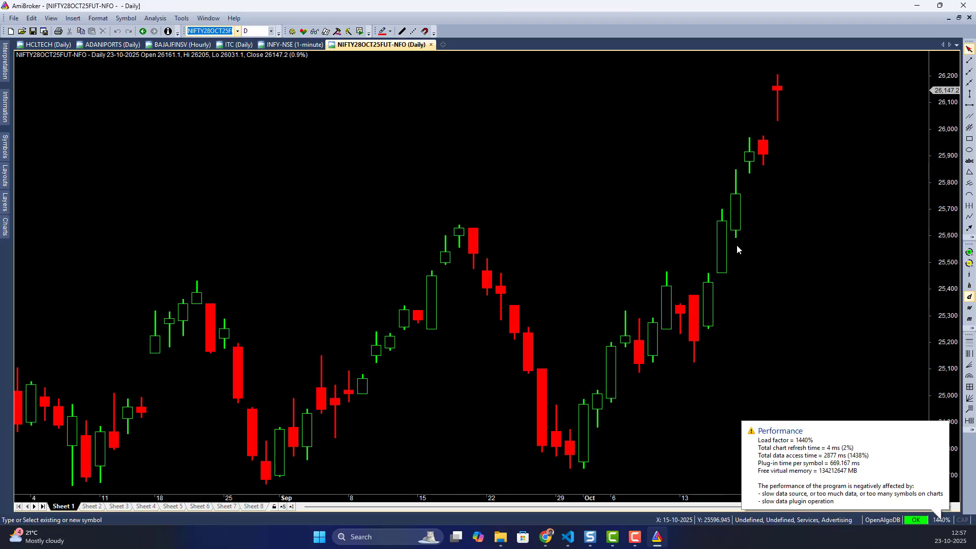
click(254, 32)
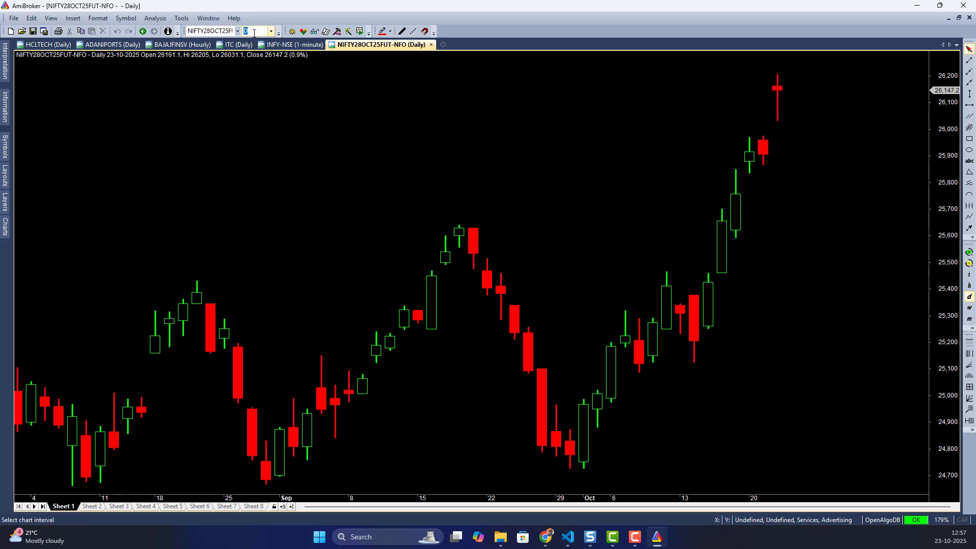
text(1m)
key(Return)
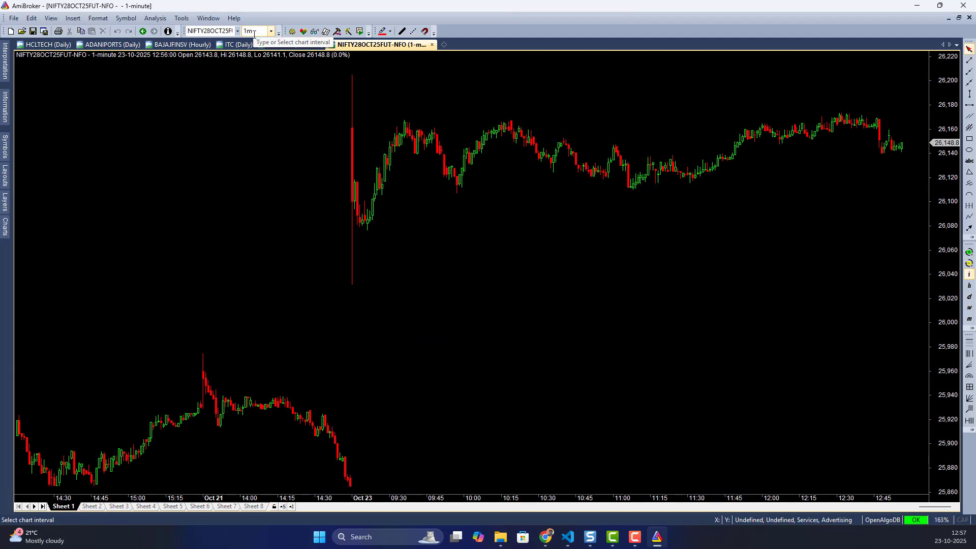
click(969, 264)
click(969, 263)
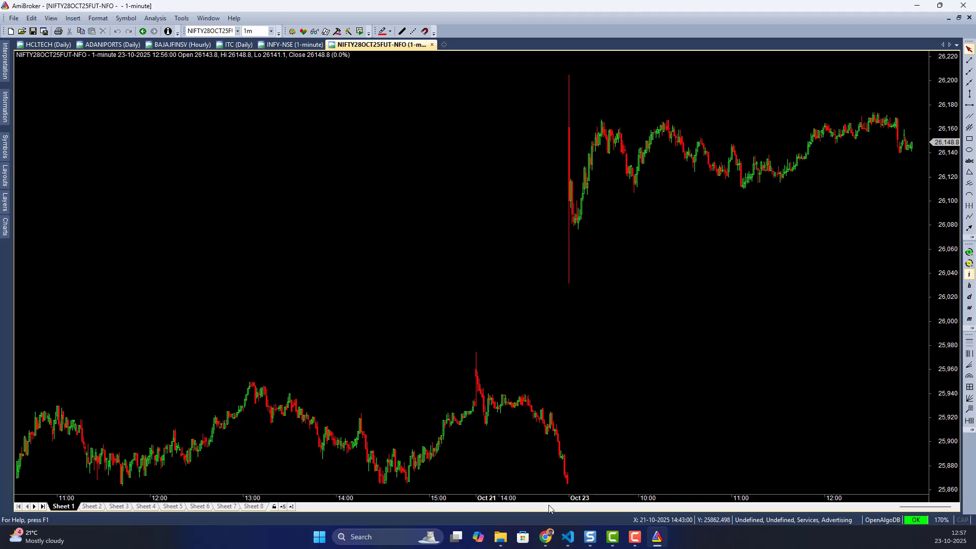
- Start a new OpenAlgo symbol search with MCX as the exchange
mouse_move(545, 536)
click(598, 480)
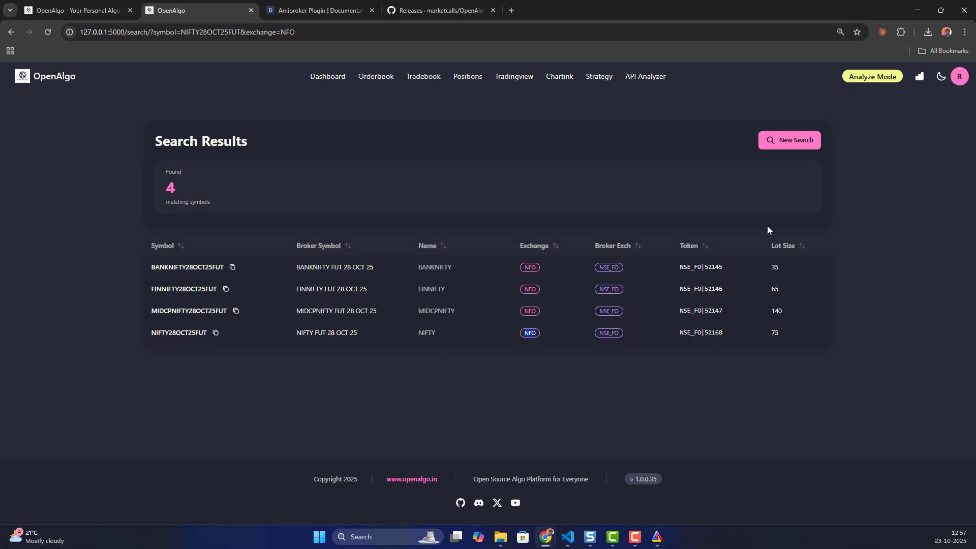
click(791, 141)
click(476, 260)
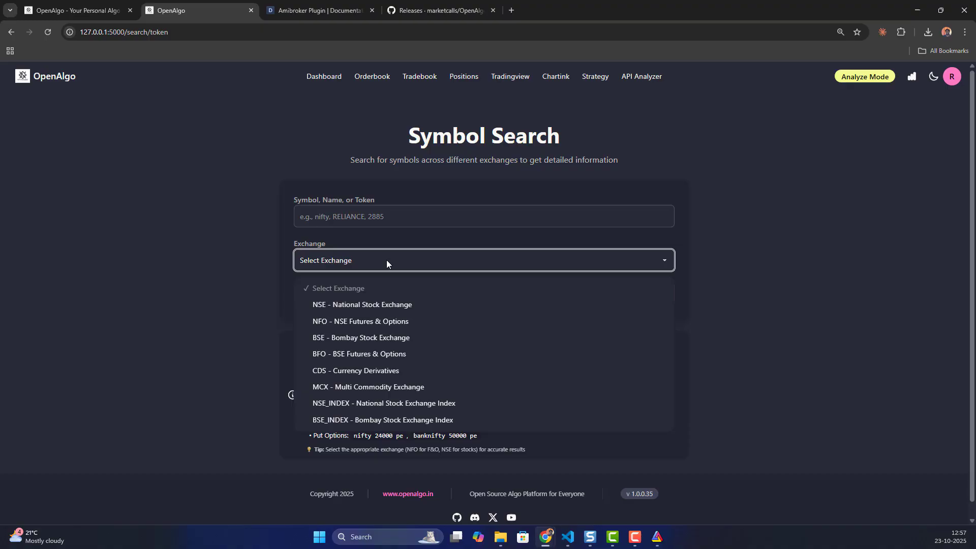
click(345, 385)
- Search 'CRUDE FUT NOV', select CRUDEOIL19NOV25FUT and copy the symbol
click(362, 219)
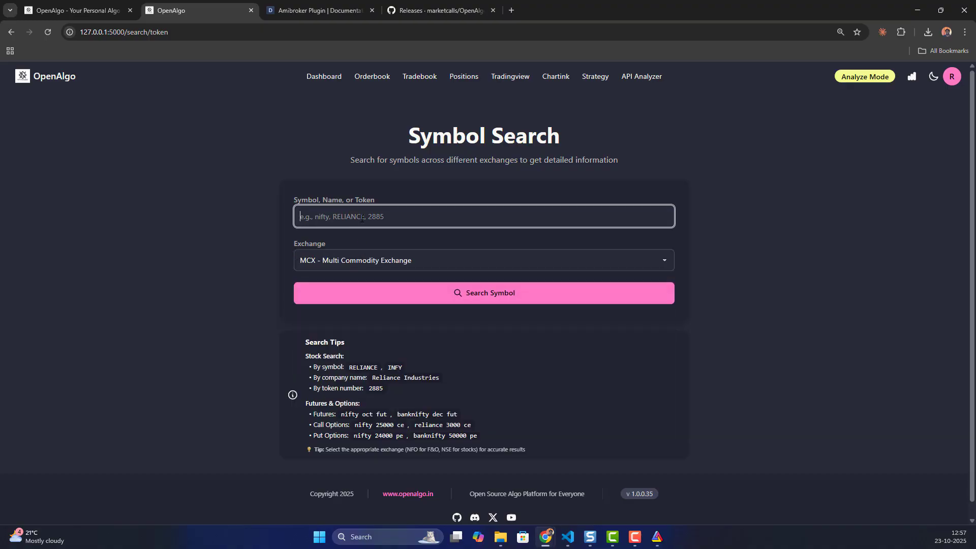
text(CRUDE)
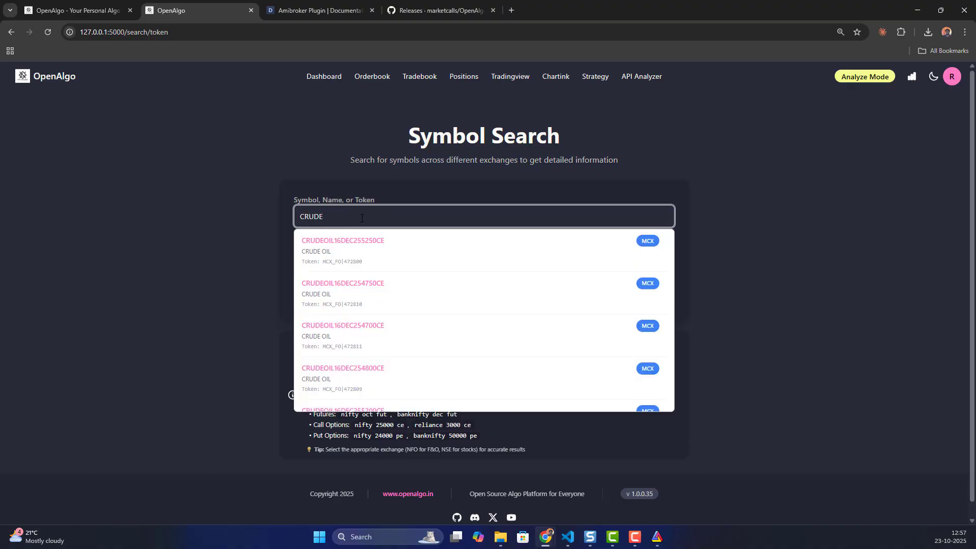
text( FUT )
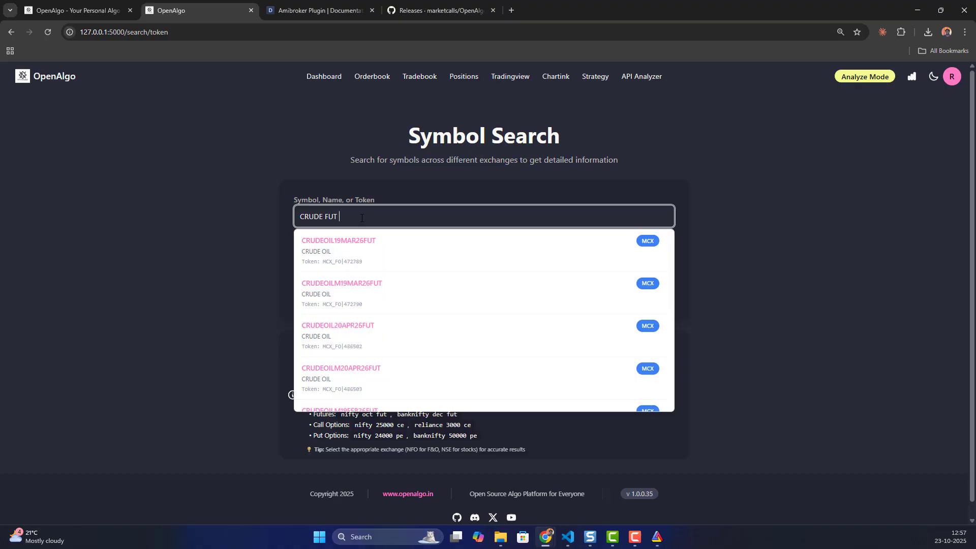
text(OCT)
key(BackSpace)
key(BackSpace)
key(BackSpace)
text(NOV)
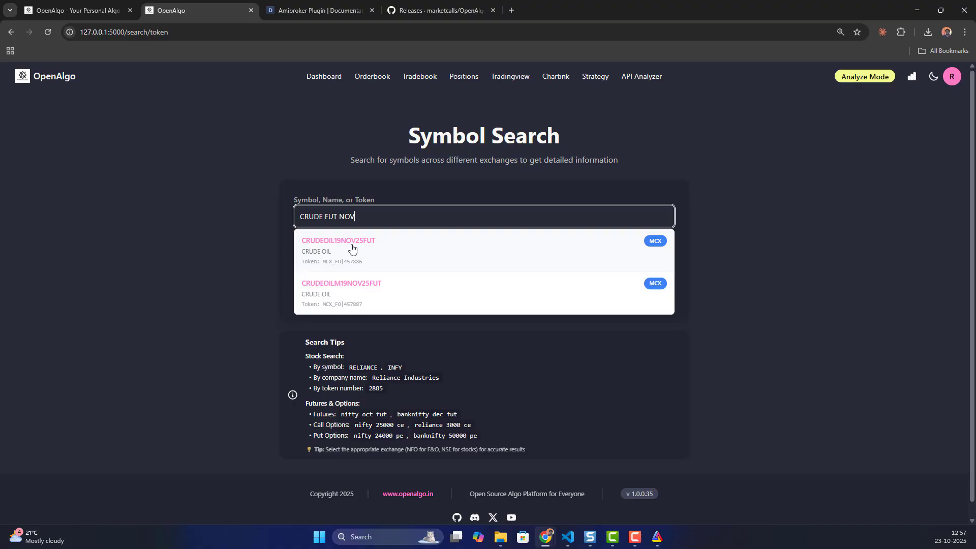
click(351, 247)
click(470, 294)
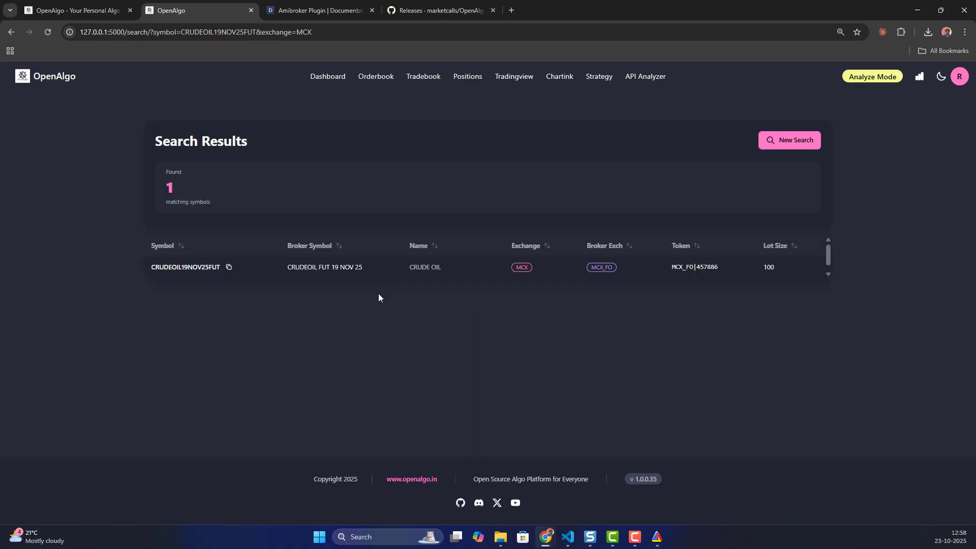
click(229, 268)
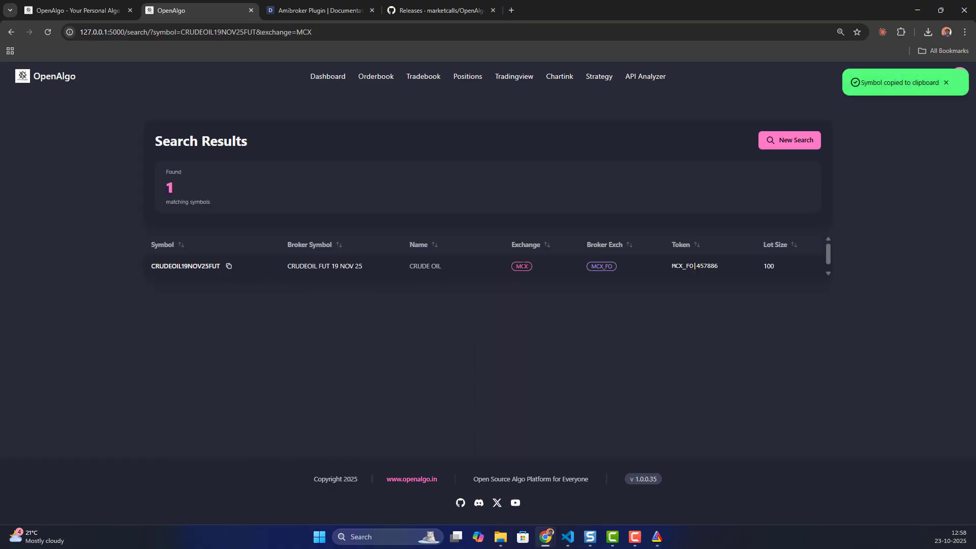
- Add CRUDEOIL19NOV25FUT-MCX as a new ticker from the pasted symbol plus -MCX
click(657, 536)
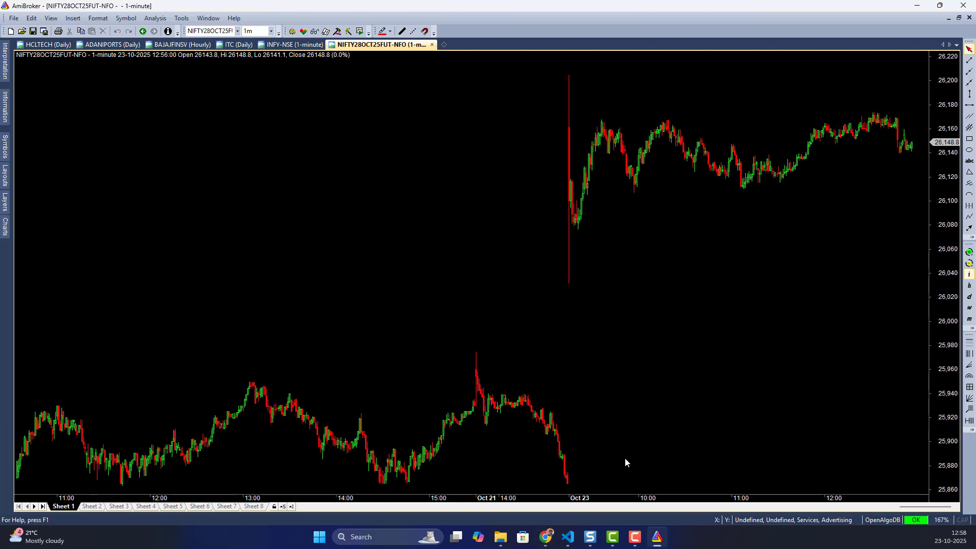
click(126, 18)
click(133, 29)
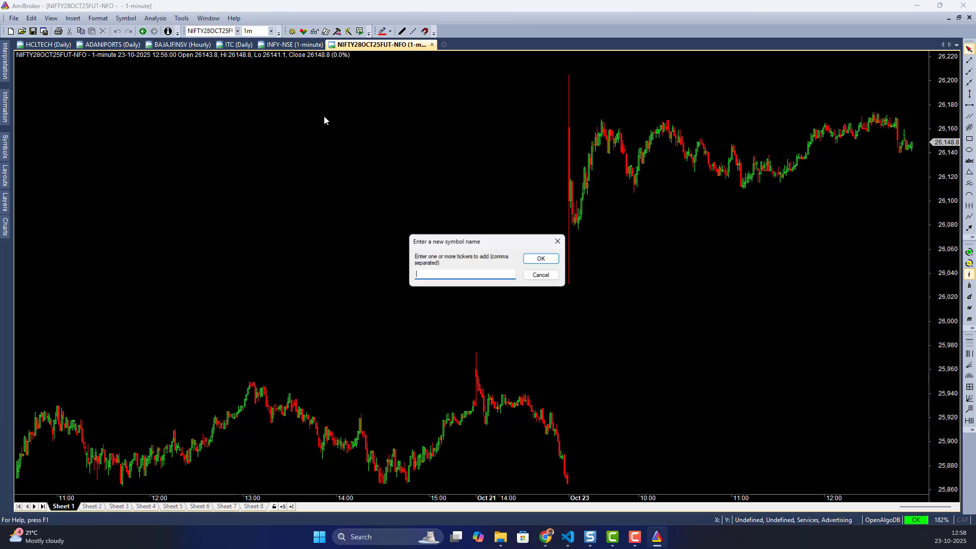
key(ctrl+v)
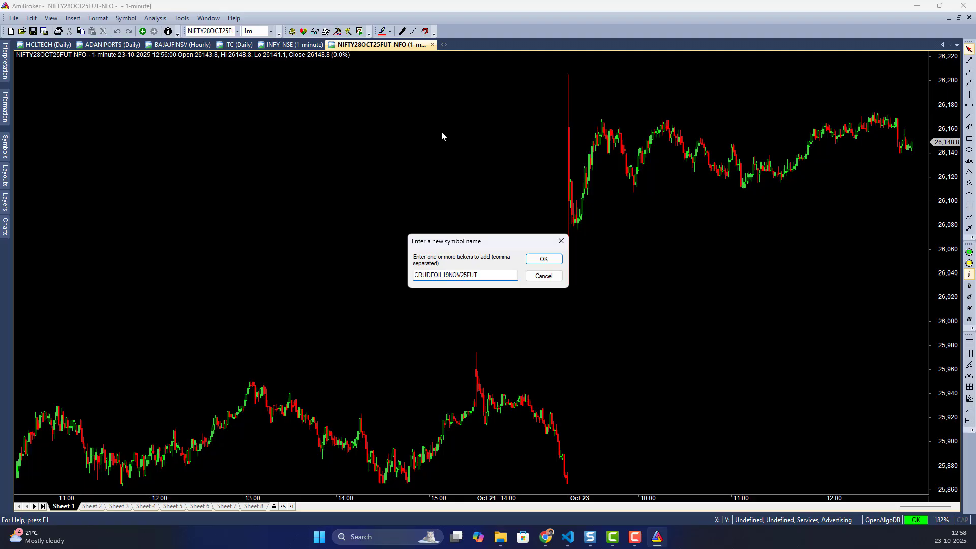
text(-MCX)
click(545, 260)
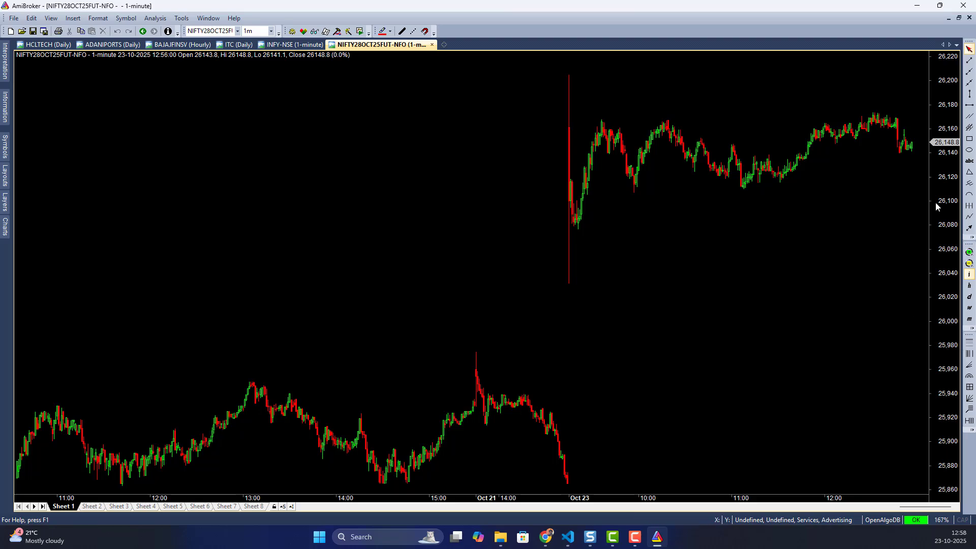
mouse_move(807, 197)
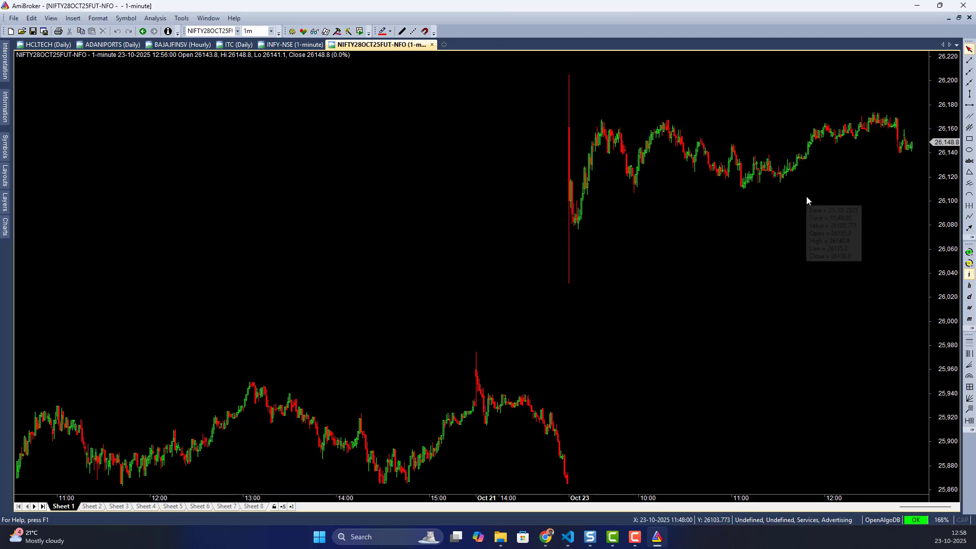
click(13, 19)
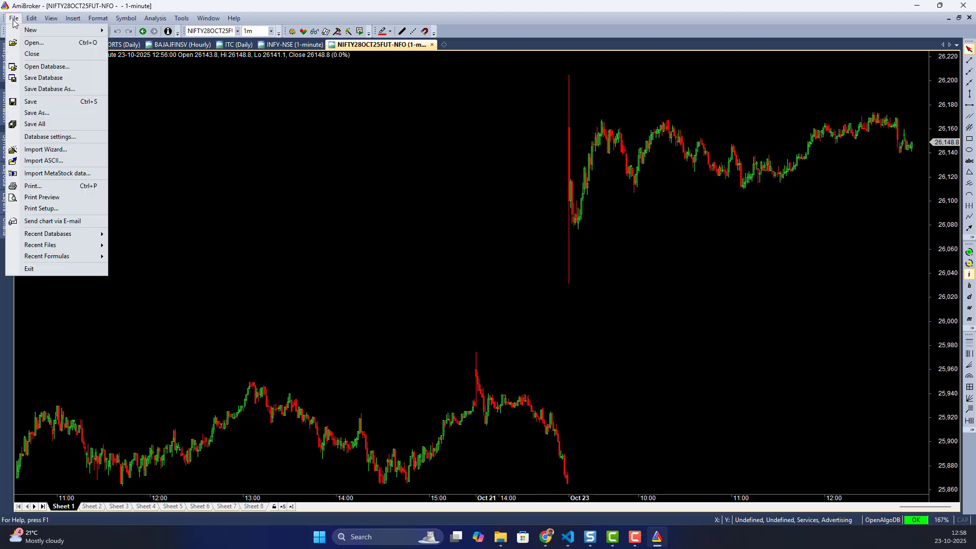
click(30, 136)
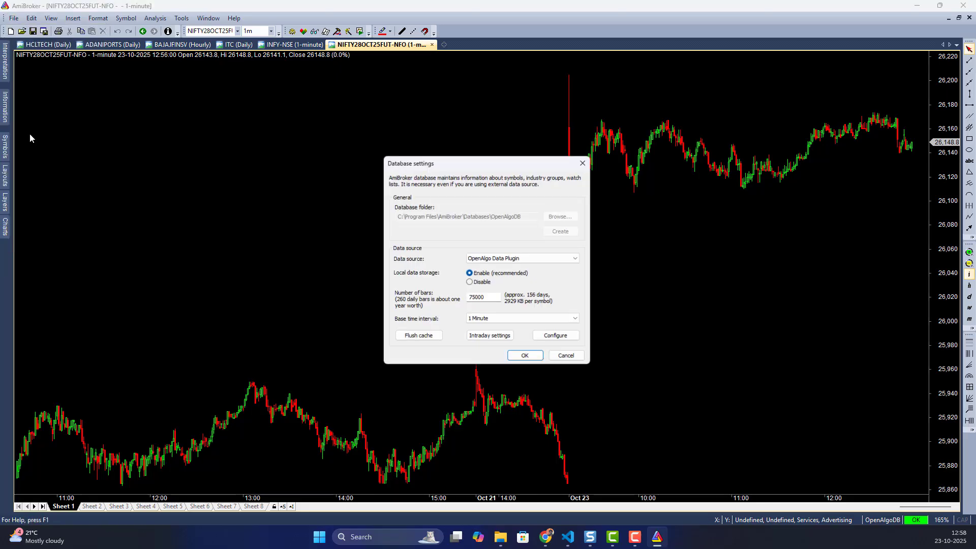
click(559, 337)
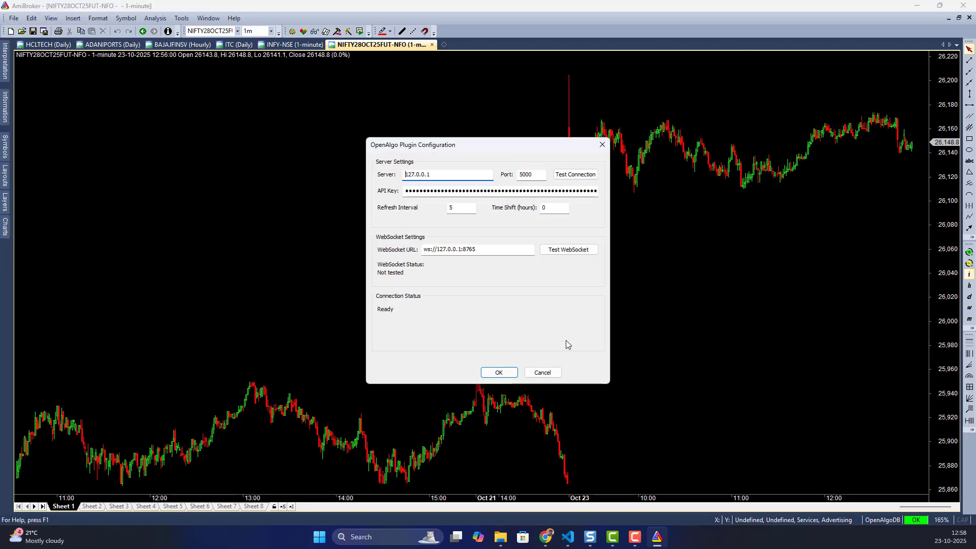
key(Tab)
key(Tab)
key(Tab)
click(551, 373)
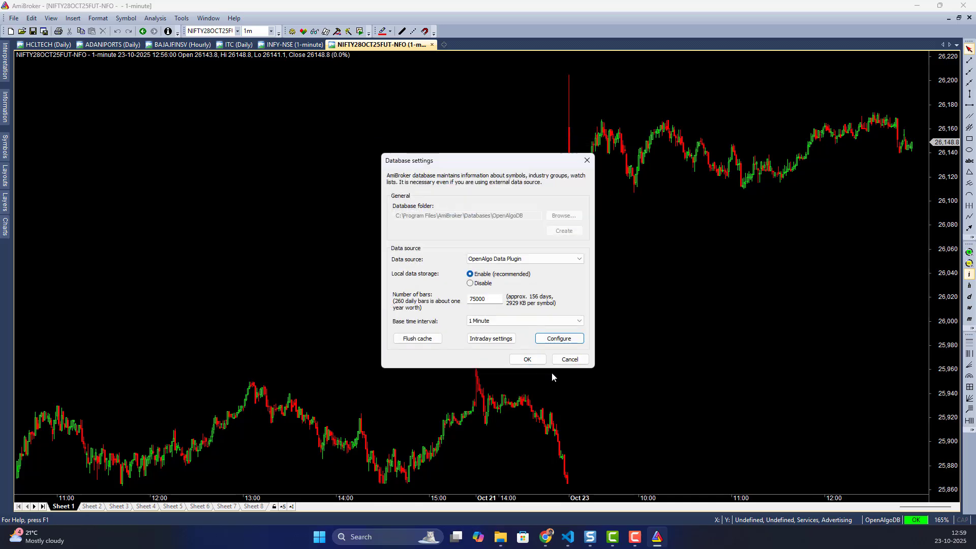
click(516, 360)
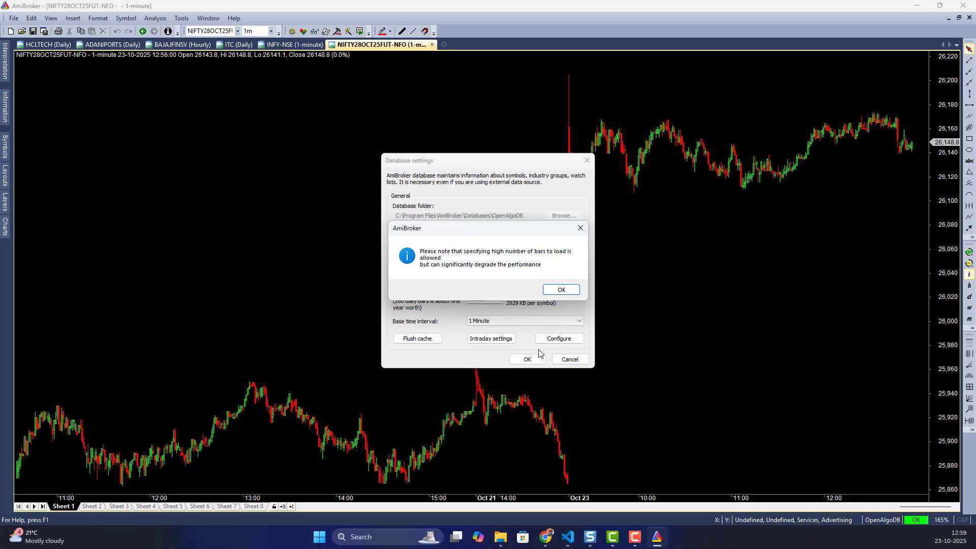
click(566, 289)
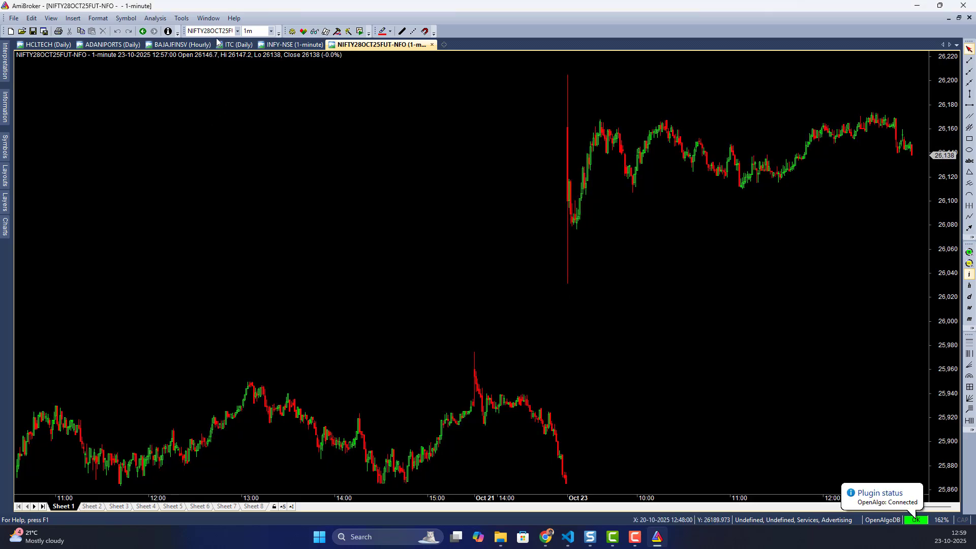
- Insert Basic Charts' Open Interest (futures) as a new pane with default properties
click(5, 229)
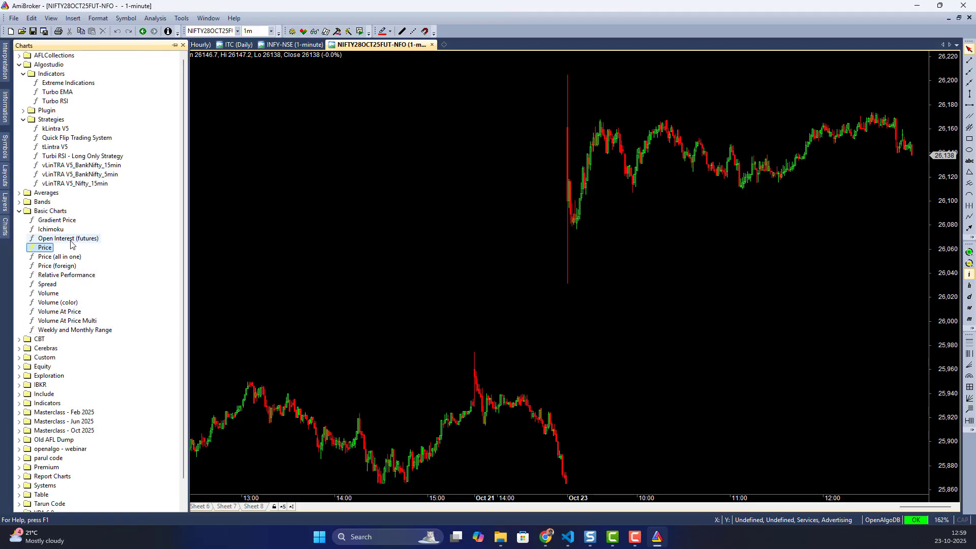
right_click(71, 242)
click(97, 246)
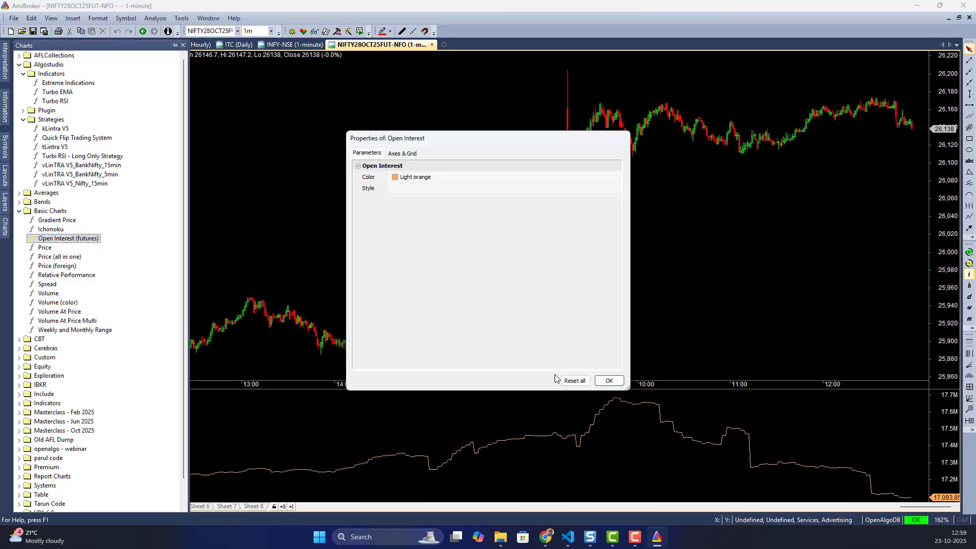
click(618, 381)
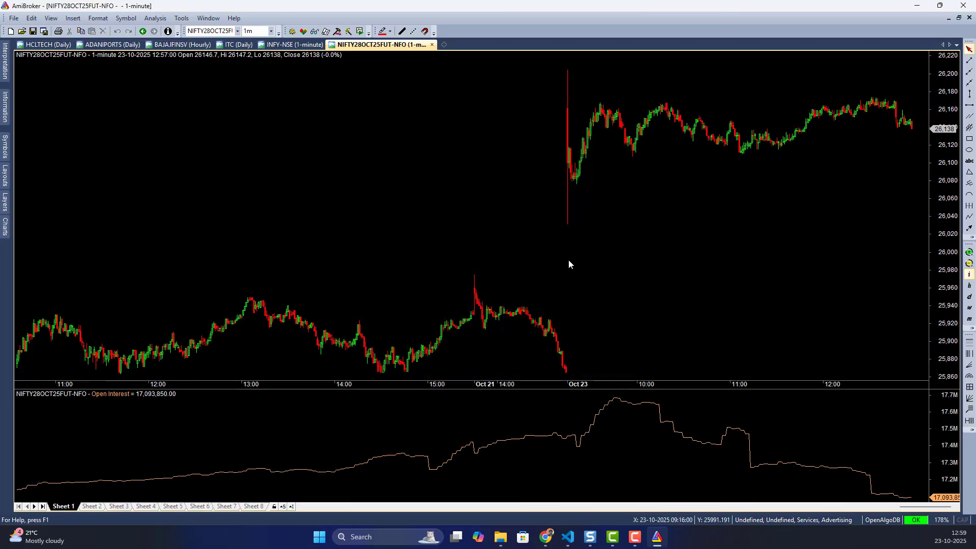